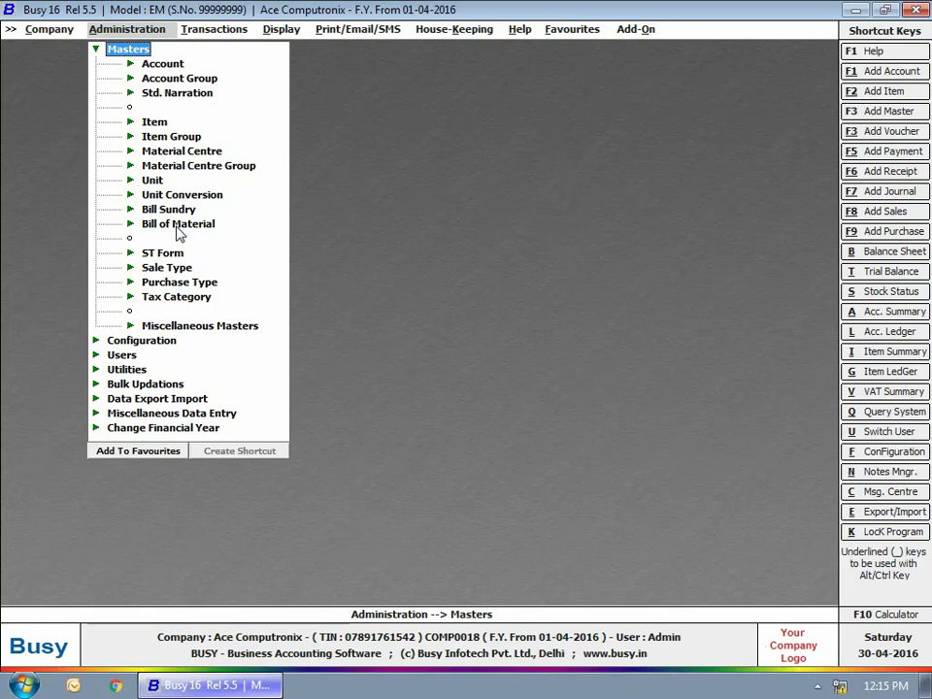
Step: Start a new bill of material master named CPU With I3 Processor
{"action": "left_click", "coordinate": [179, 224]}
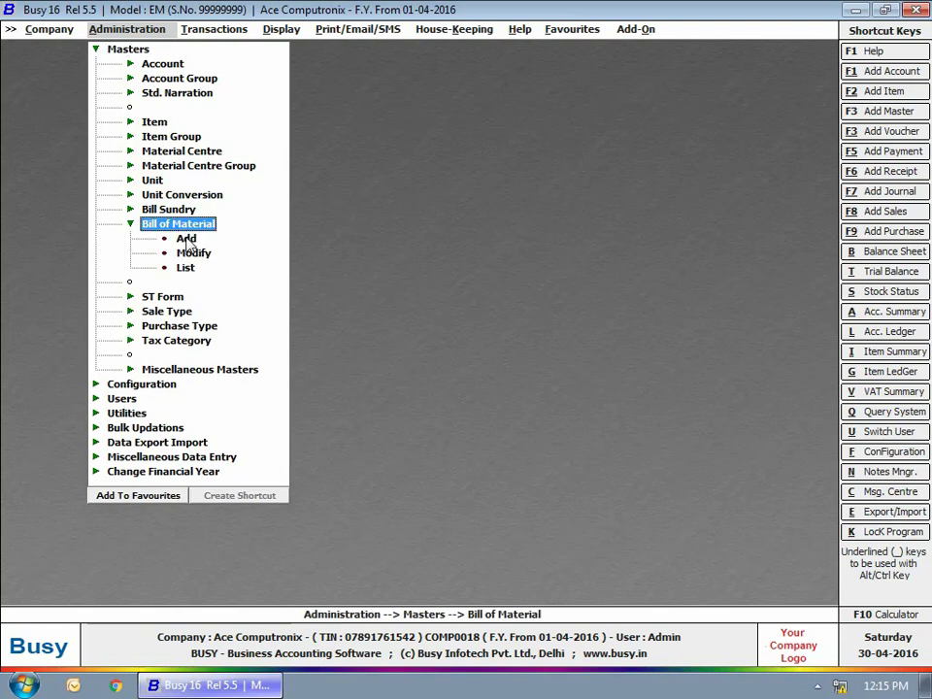
{"action": "left_click", "coordinate": [185, 239]}
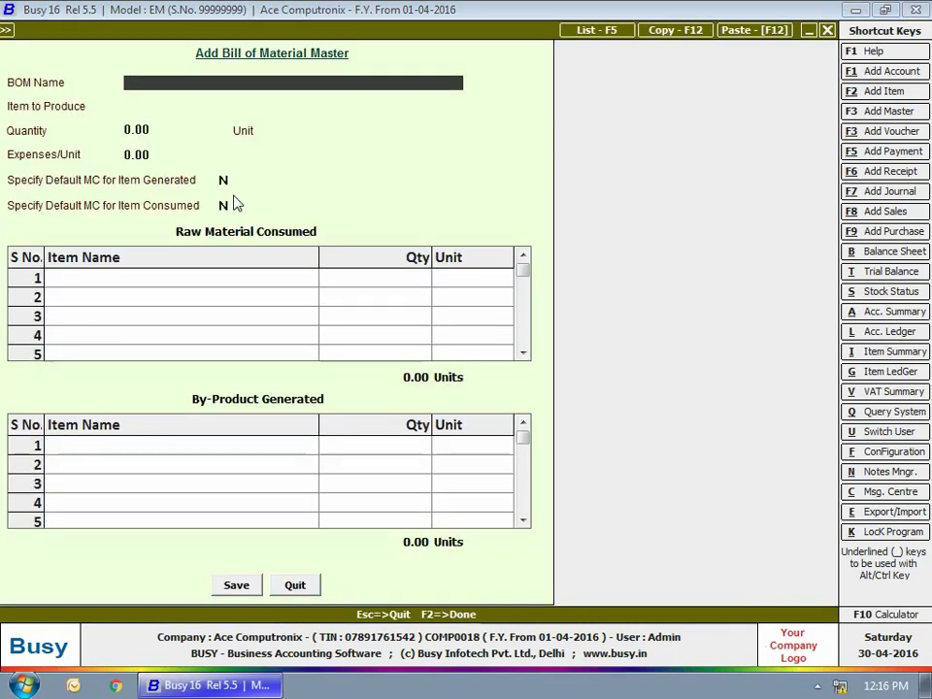
{"action": "type", "text": "CPU with I3 Proce"}
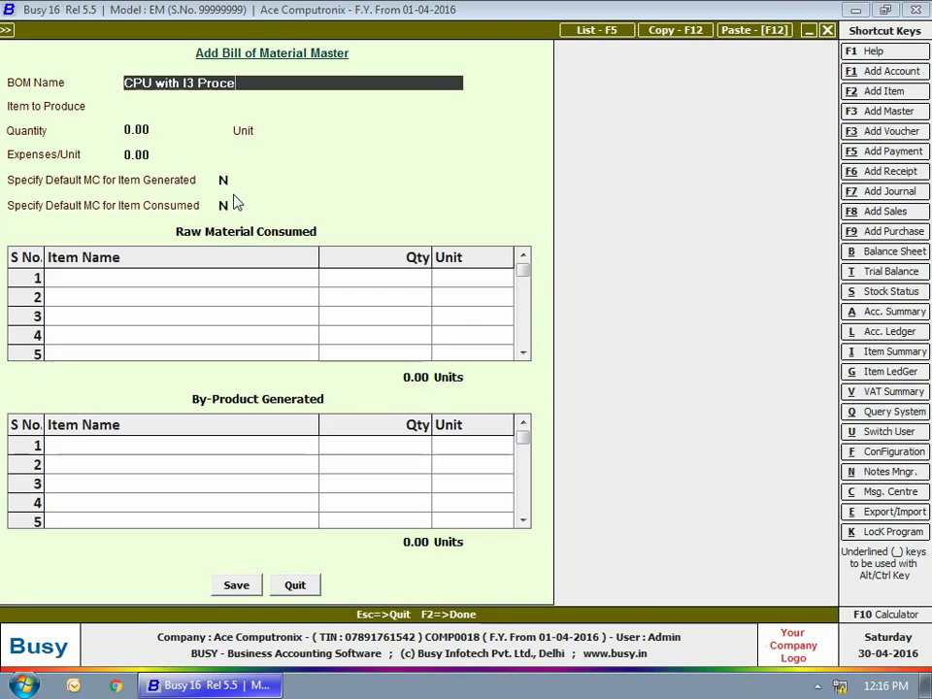
{"action": "type", "text": "ssor"}
{"action": "key", "text": "Return"}
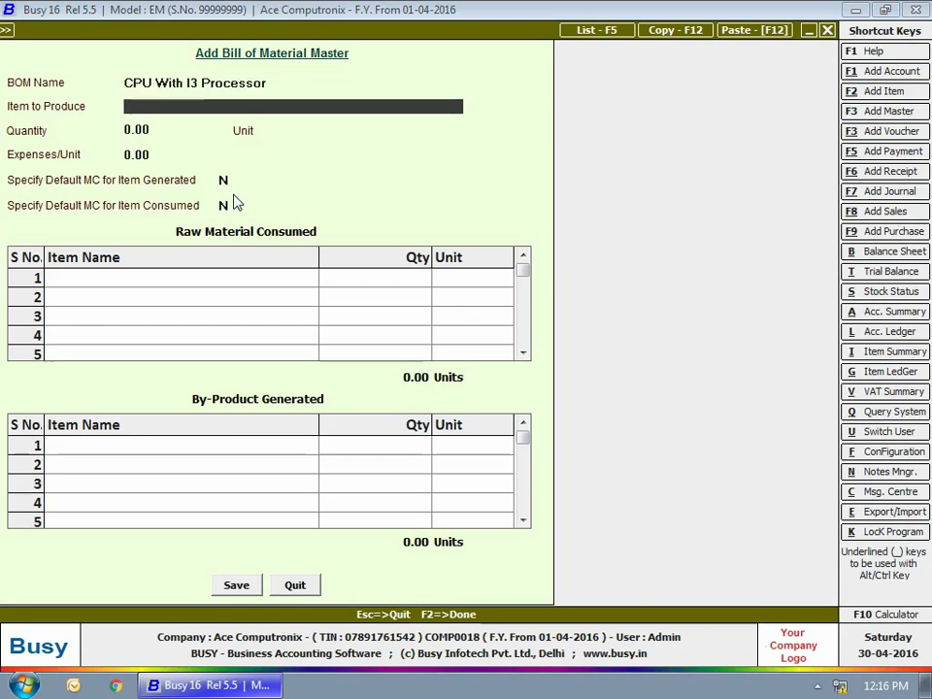
Step: Set CPU as the item to produce, with a quantity of 1 Pcs
{"action": "key", "text": "Down"}
{"action": "key", "text": "Return"}
{"action": "type", "text": "1"}
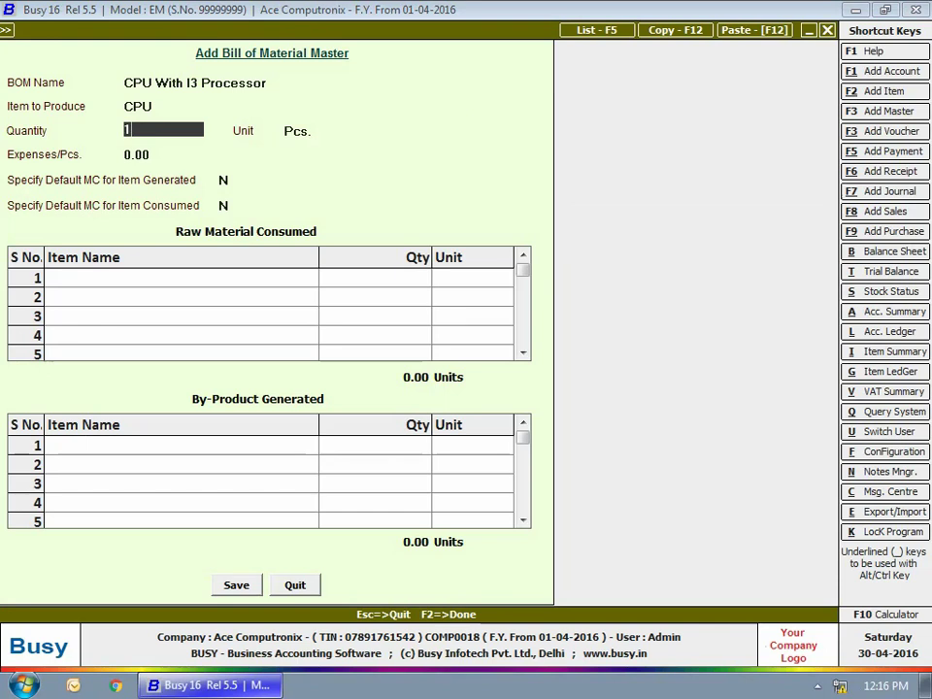
{"action": "key", "text": "Return"}
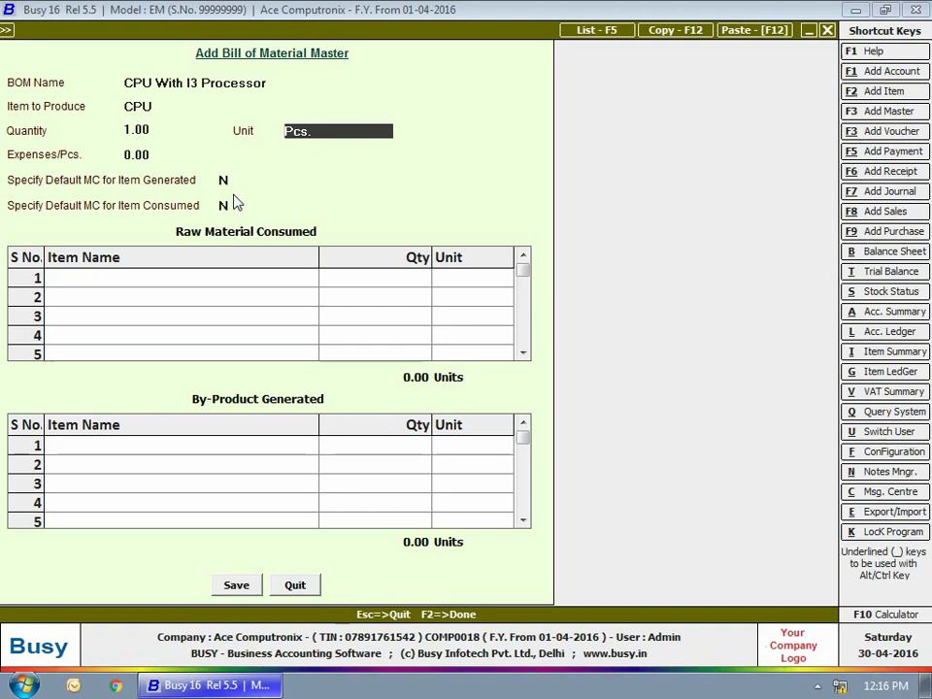
Step: Enter Cabinet and Motherboard as the first two raw materials consumed, 1 Pcs. each
{"action": "left_click", "coordinate": [189, 281]}
{"action": "type", "text": "ca"}
{"action": "key", "text": "Return"}
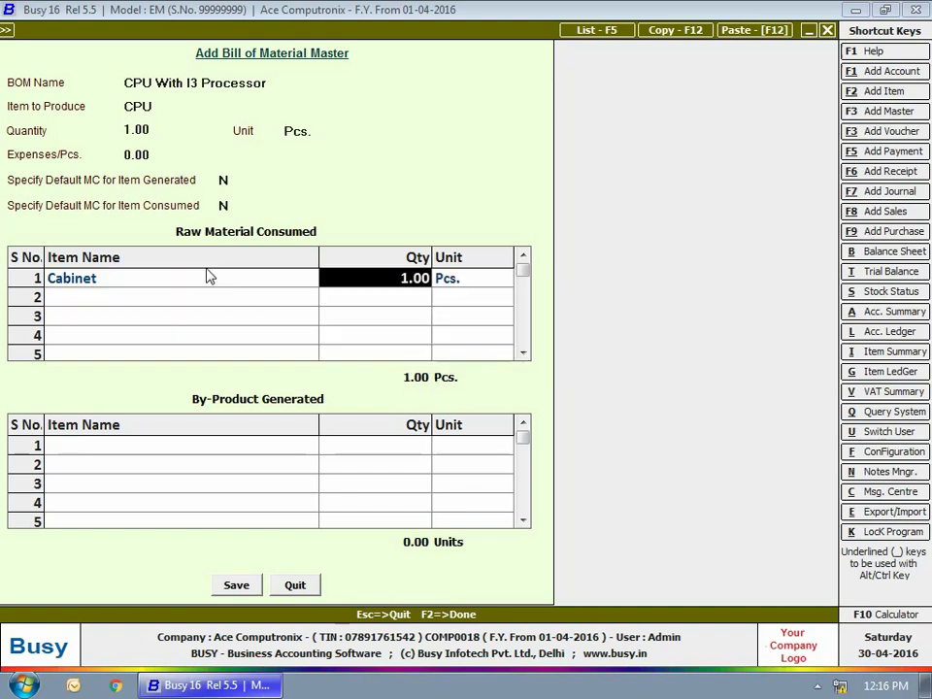
{"action": "key", "text": "Return"}
{"action": "key", "text": "Return"}
{"action": "type", "text": "mo"}
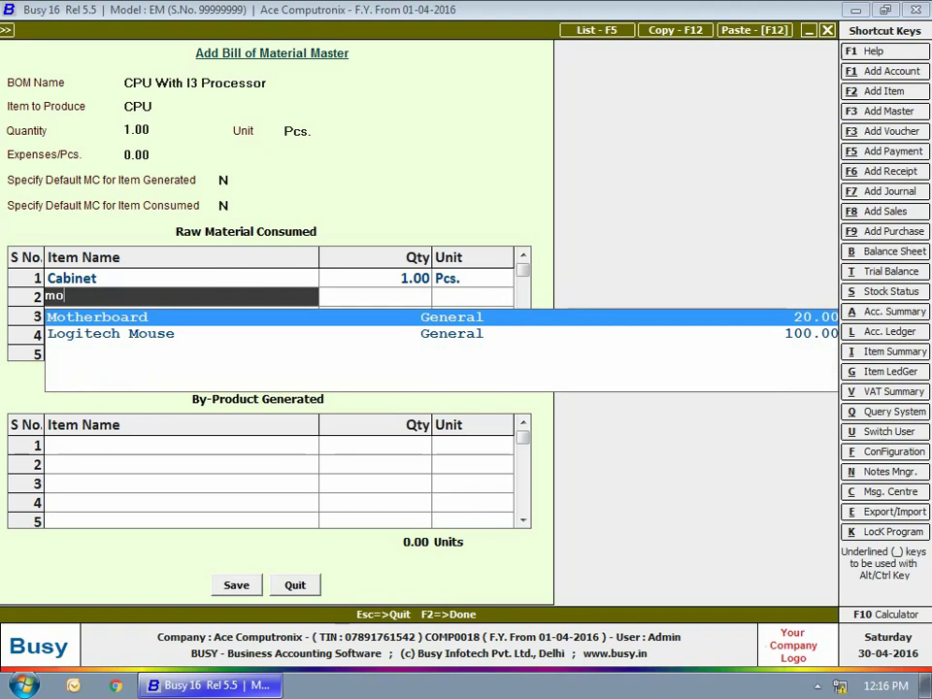
{"action": "key", "text": "Return"}
{"action": "key", "text": "Return"}
{"action": "key", "text": "Return"}
Step: Add Intel Processor I3 and Hard Disk - 1 TB to the raw materials consumed, 1 Pcs. each
{"action": "type", "text": "p"}
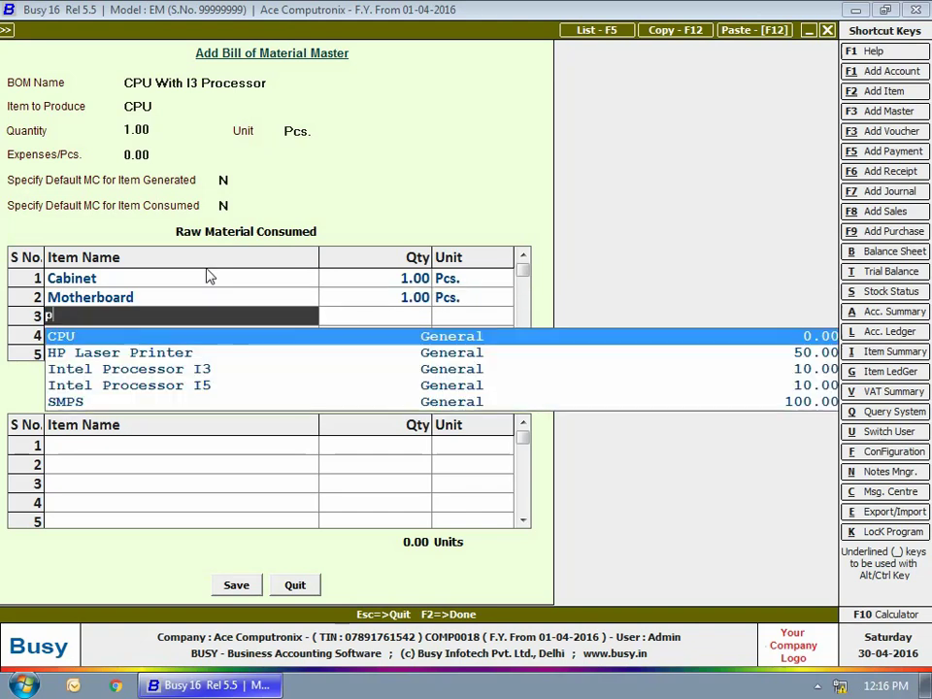
{"action": "key", "text": "Down"}
{"action": "key", "text": "Down"}
{"action": "key", "text": "Return"}
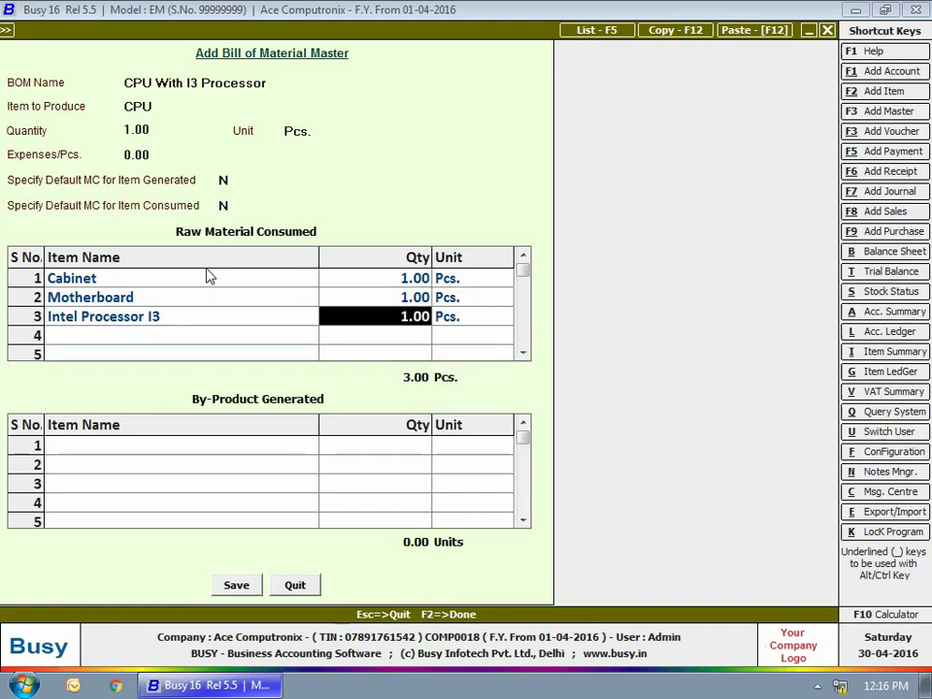
{"action": "key", "text": "Return"}
{"action": "key", "text": "Return"}
{"action": "type", "text": "h"}
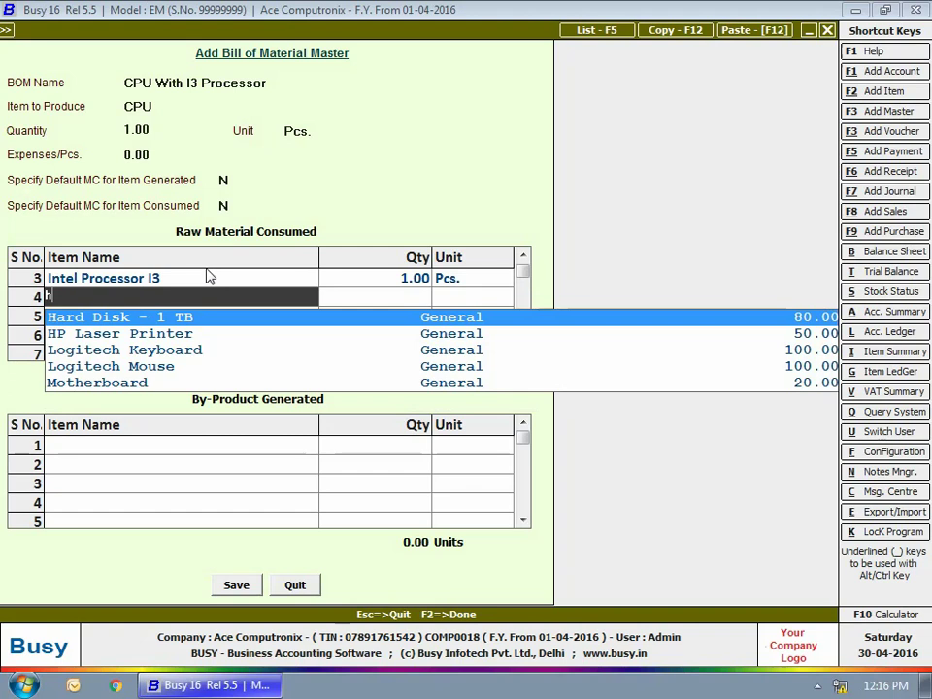
{"action": "key", "text": "Return"}
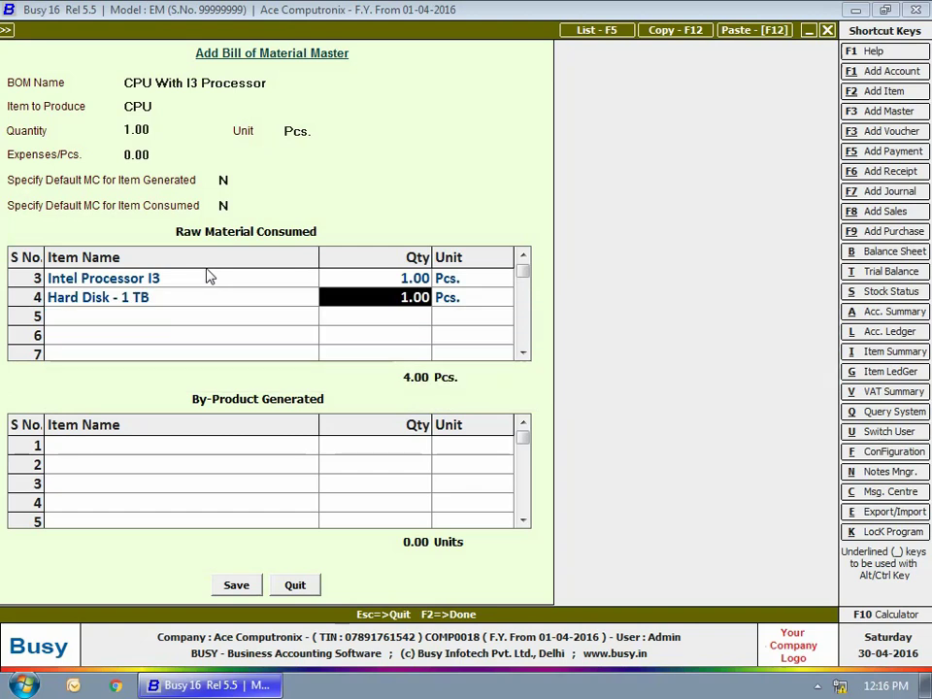
{"action": "key", "text": "Return"}
{"action": "key", "text": "Return"}
Step: Add 1 Pcs. of RAM 2 GB and 2 Pcs. of SMPS to the raw materials consumed
{"action": "type", "text": "ra"}
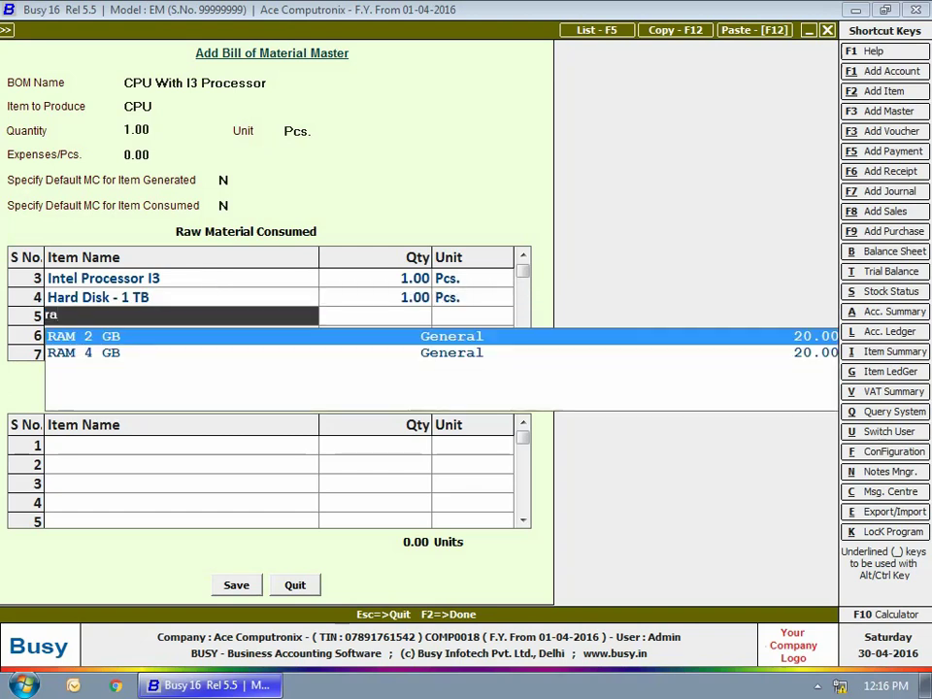
{"action": "key", "text": "Return"}
{"action": "key", "text": "Return"}
{"action": "key", "text": "Return"}
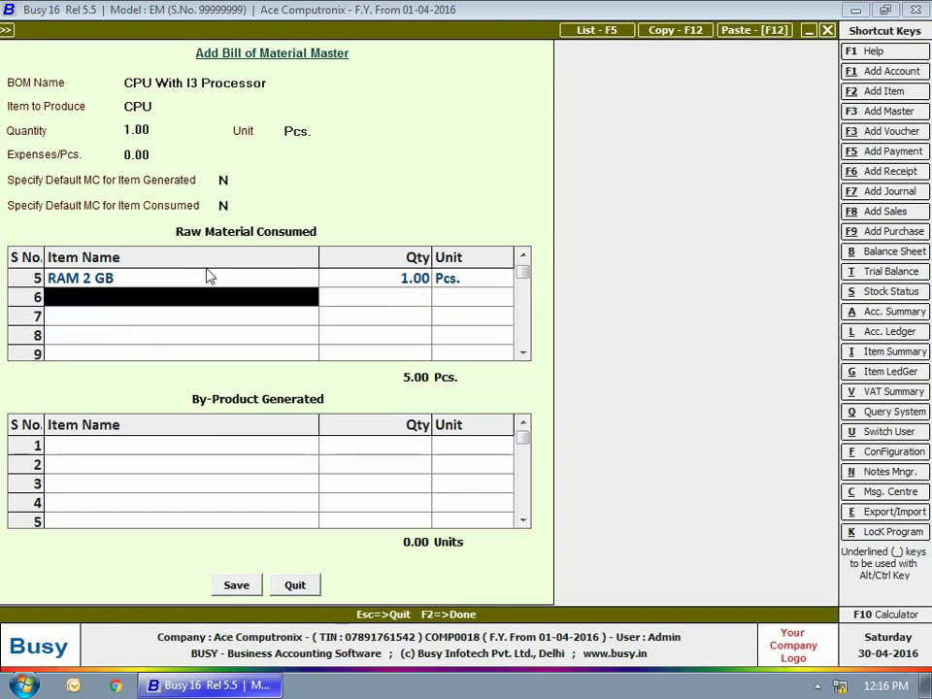
{"action": "type", "text": "sm"}
{"action": "key", "text": "Return"}
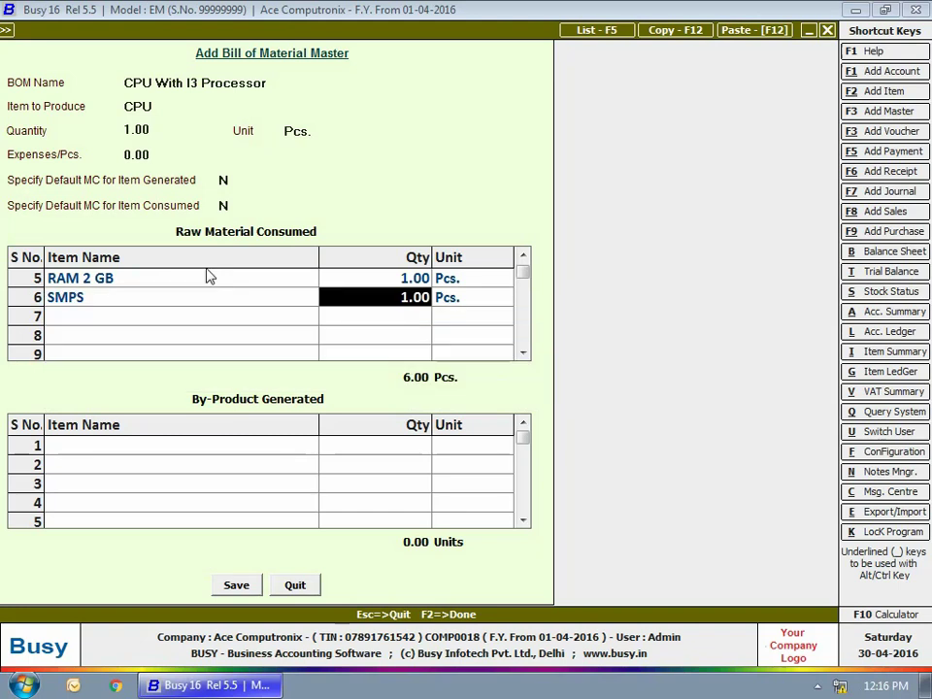
{"action": "type", "text": "2"}
{"action": "key", "text": "Return"}
{"action": "key", "text": "Return"}
Step: Add 1 Pcs. of Sony - CD Drive as the last raw material and save the I3 bill of material
{"action": "key", "text": "Down"}
{"action": "key", "text": "Return"}
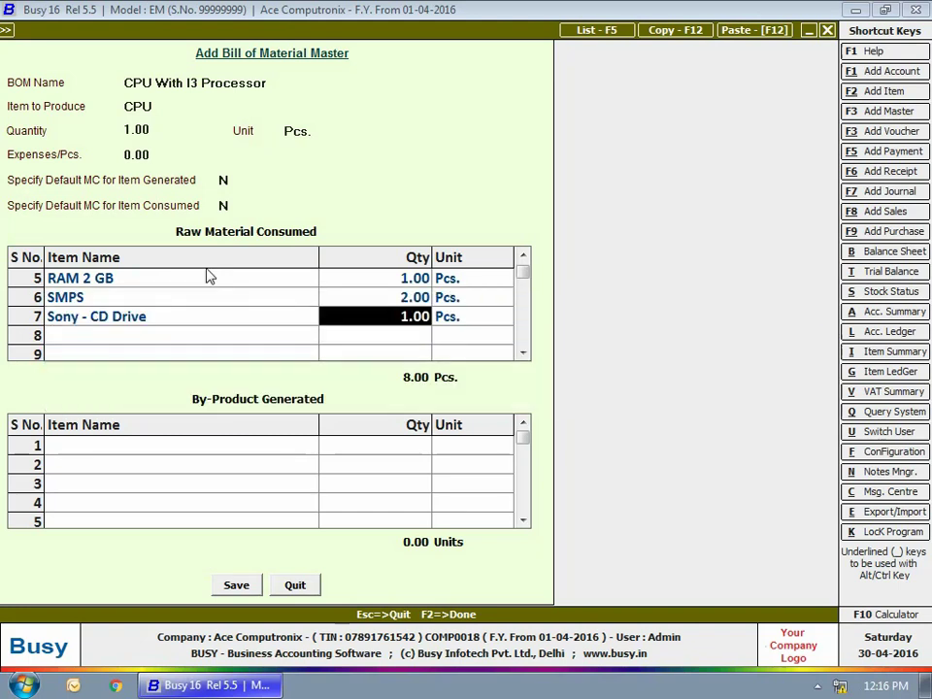
{"action": "left_click", "coordinate": [521, 257]}
{"action": "left_click", "coordinate": [521, 257]}
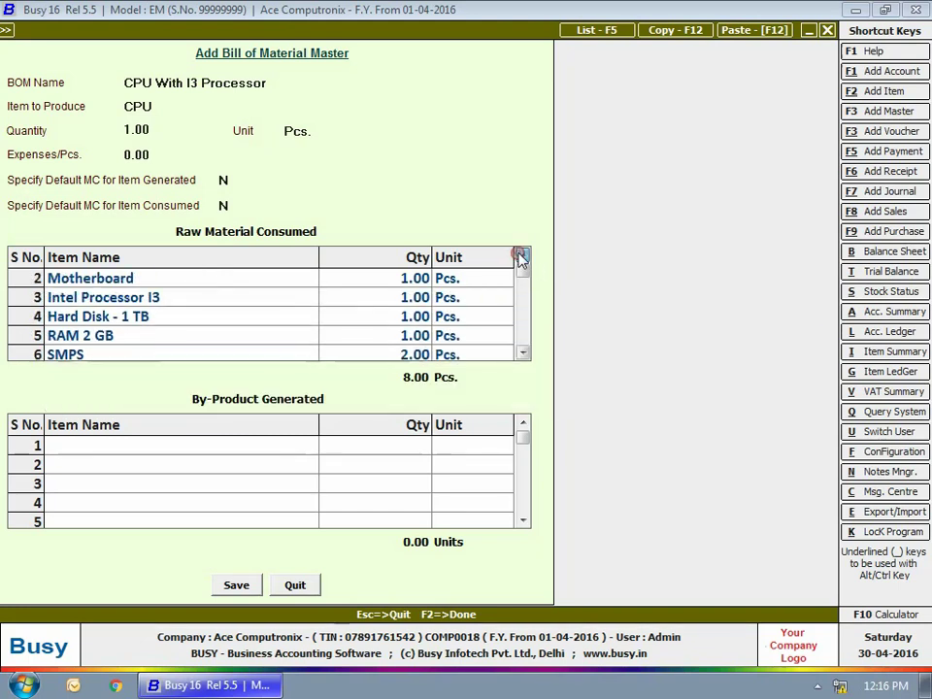
{"action": "left_click", "coordinate": [521, 257]}
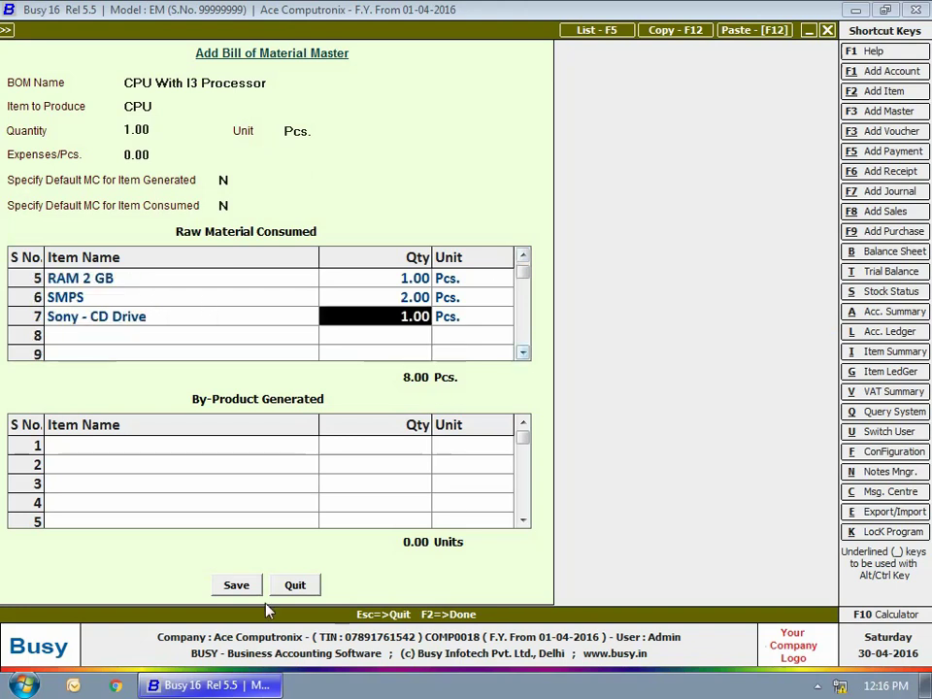
{"action": "left_click", "coordinate": [236, 584]}
Step: Name the next bill of material CPU With I5 Processor and set it to produce 1 Pcs. of CPU
{"action": "type", "text": "C"}
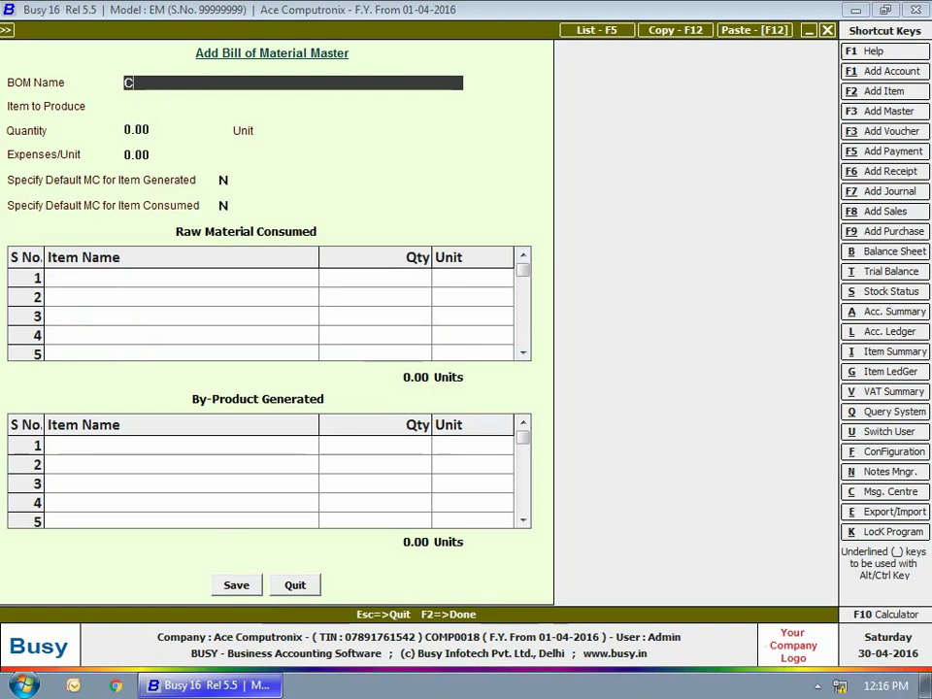
{"action": "type", "text": "PU with I5"}
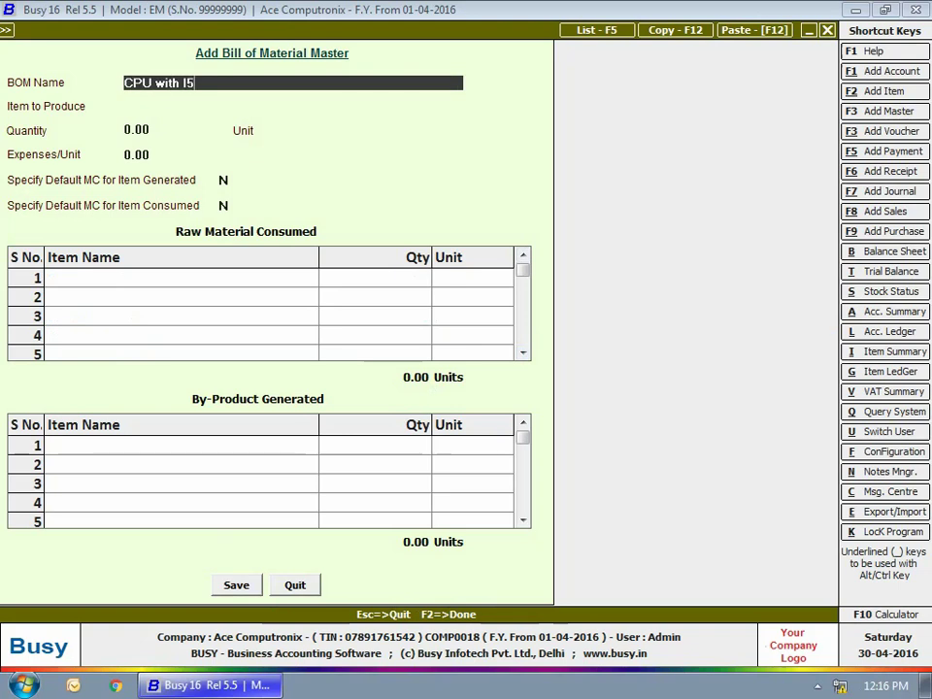
{"action": "type", "text": " Processor"}
{"action": "key", "text": "Return"}
{"action": "key", "text": "Return"}
{"action": "type", "text": "1"}
{"action": "key", "text": "Return"}
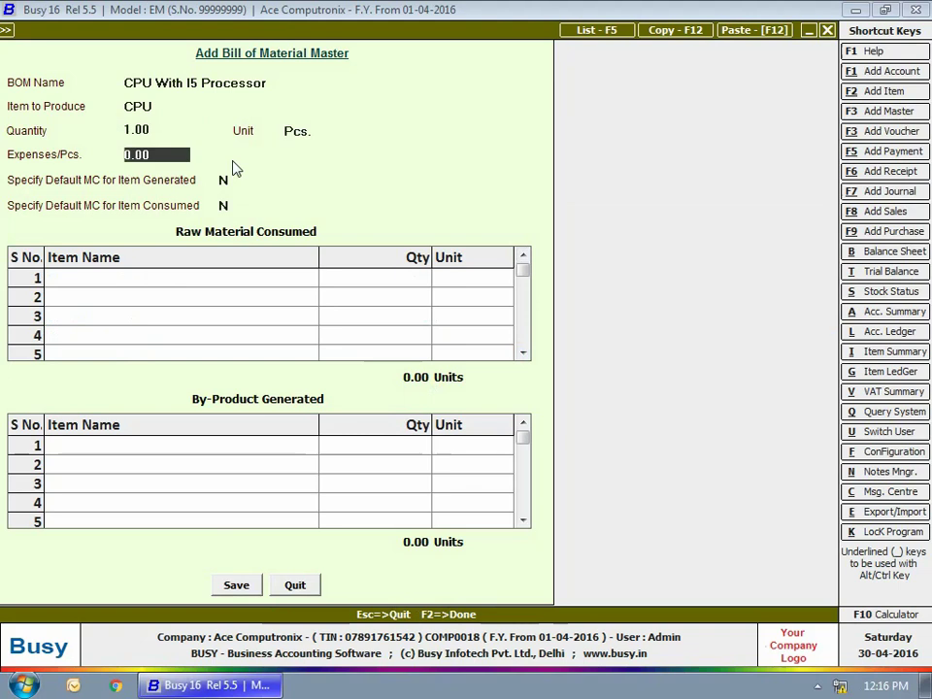
Step: Enter Cabinet and Hard Disk - 1 TB as raw materials consumed for the I5 build, 1 Pcs. each
{"action": "key", "text": "Return"}
{"action": "key", "text": "Return"}
{"action": "key", "text": "Return"}
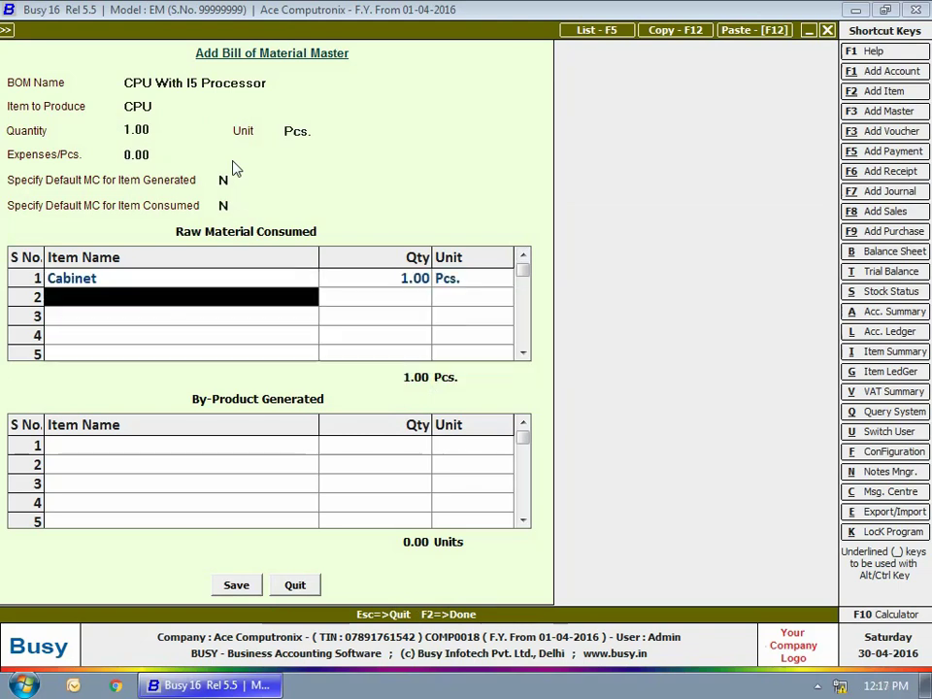
{"action": "type", "text": "h"}
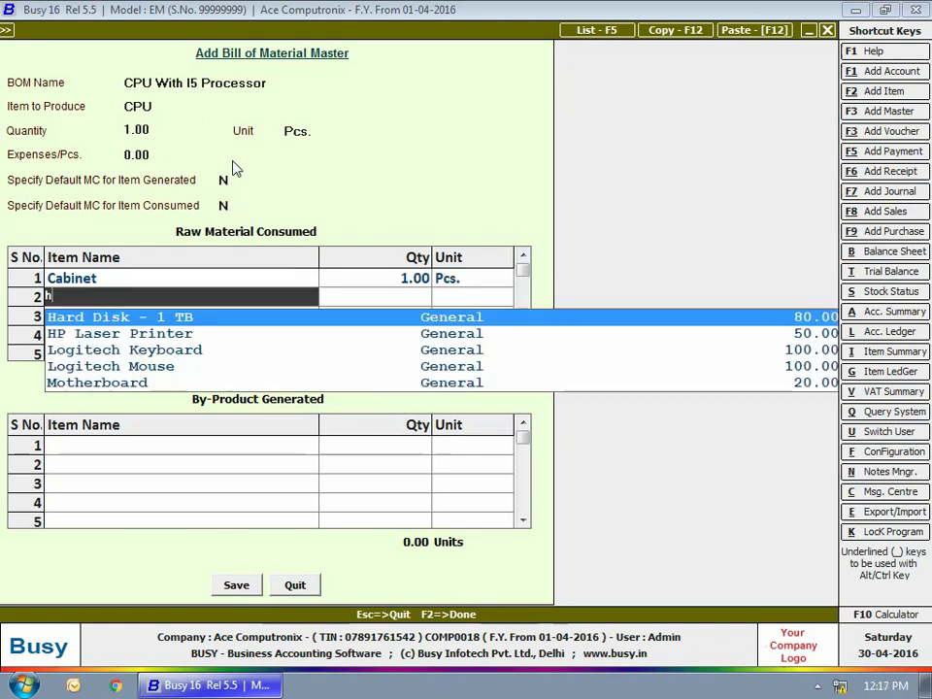
{"action": "key", "text": "Return"}
{"action": "key", "text": "Return"}
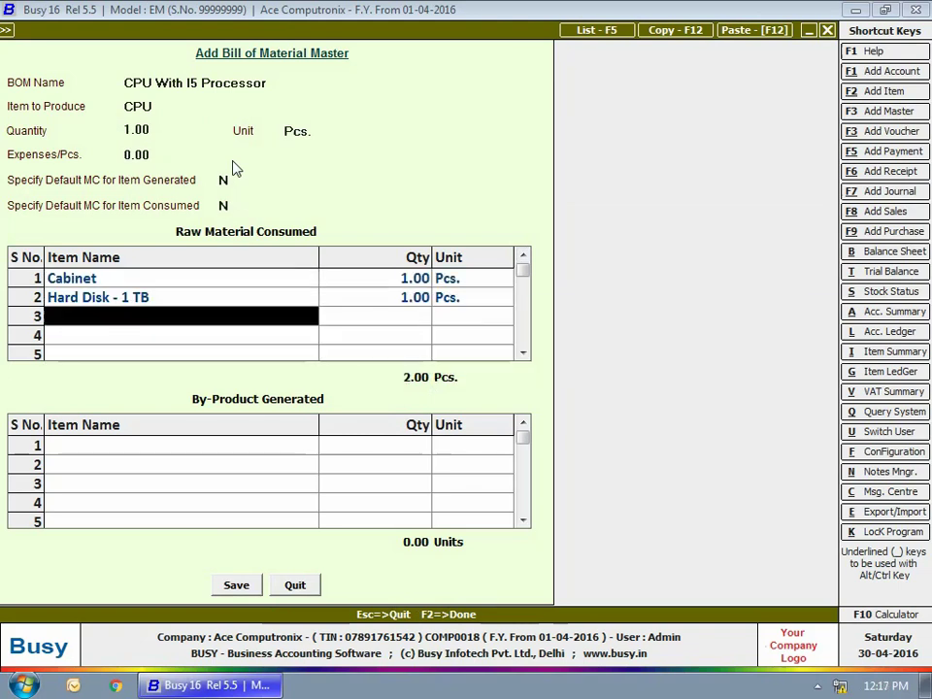
Step: Add 1 Pcs. of Intel Processor I5 as the third raw material consumed
{"action": "key", "text": "Down"}
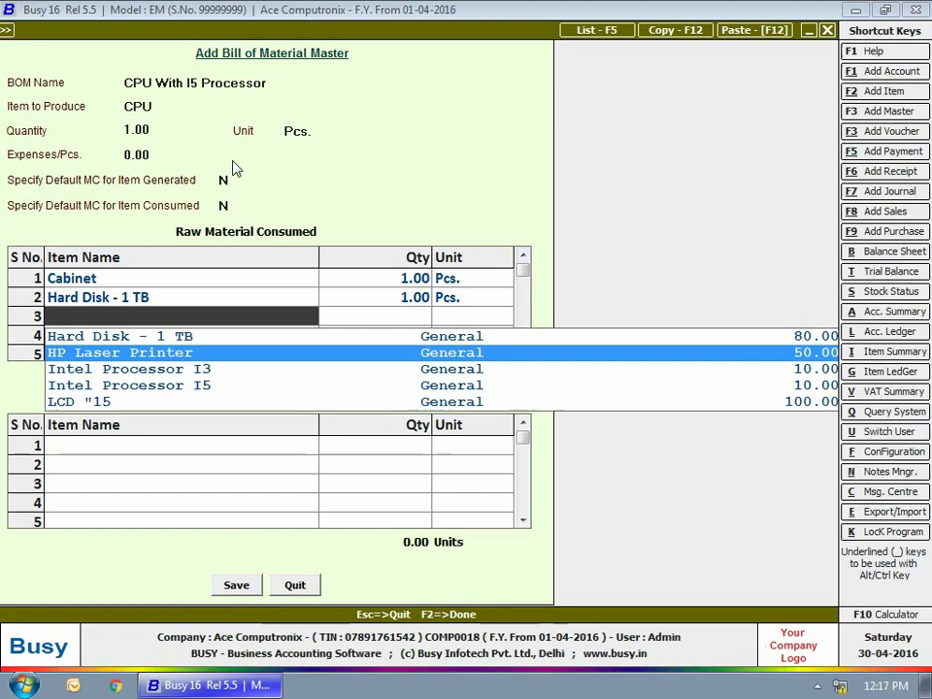
{"action": "key", "text": "Down"}
{"action": "key", "text": "Down"}
{"action": "key", "text": "Return"}
{"action": "key", "text": "Return"}
{"action": "key", "text": "Return"}
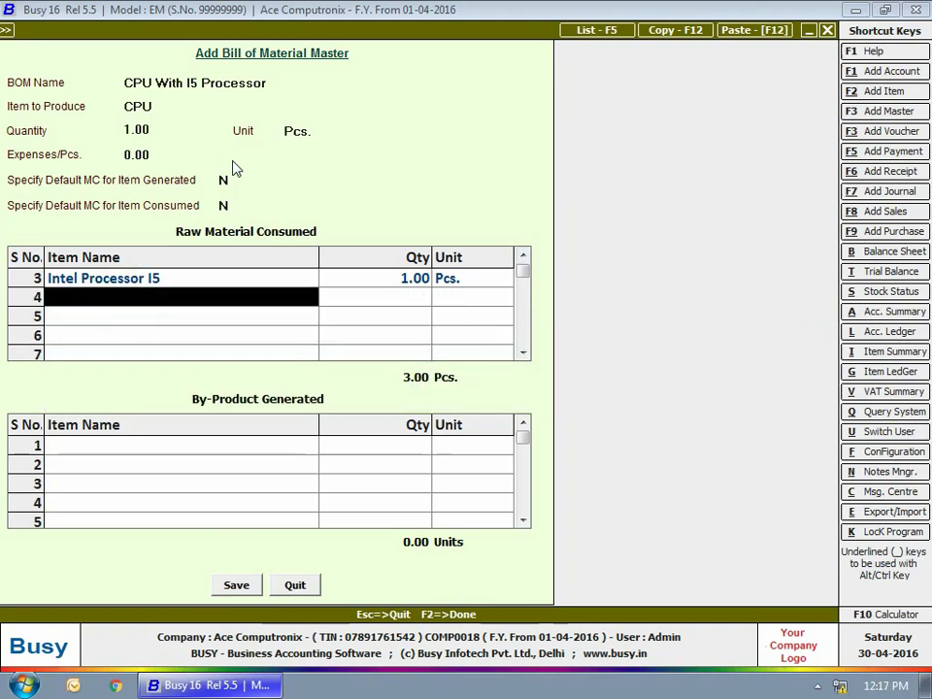
Step: Add 2 Pcs. of SMPS and 1 Pcs. of RAM 4 GB to the raw materials consumed
{"action": "type", "text": "sm"}
{"action": "key", "text": "Return"}
{"action": "type", "text": "2"}
{"action": "key", "text": "Return"}
{"action": "key", "text": "Return"}
{"action": "type", "text": "ra"}
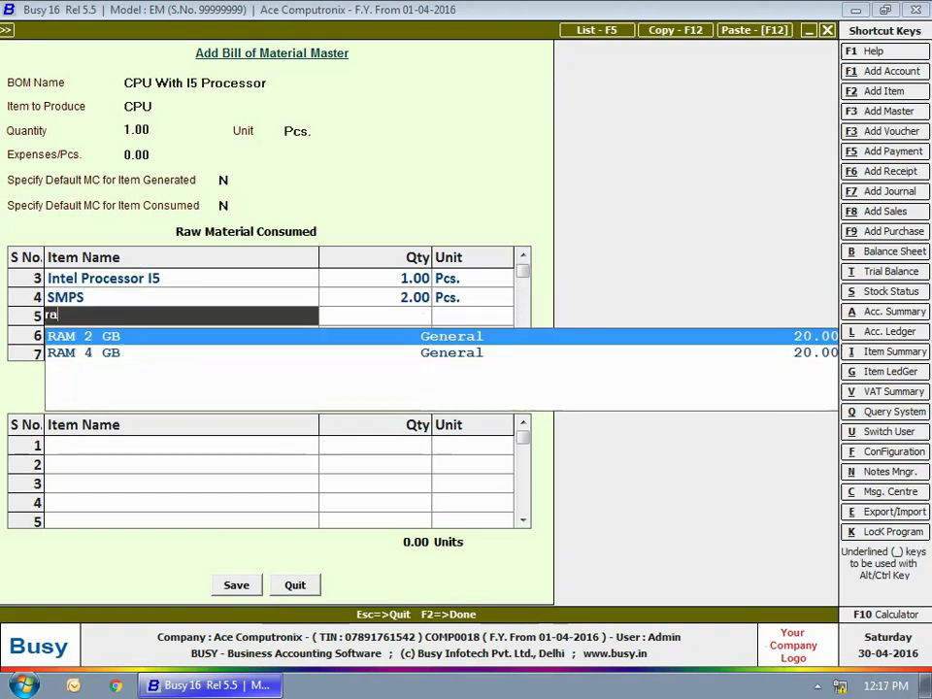
{"action": "key", "text": "Down"}
{"action": "key", "text": "Return"}
{"action": "key", "text": "Return"}
{"action": "key", "text": "Return"}
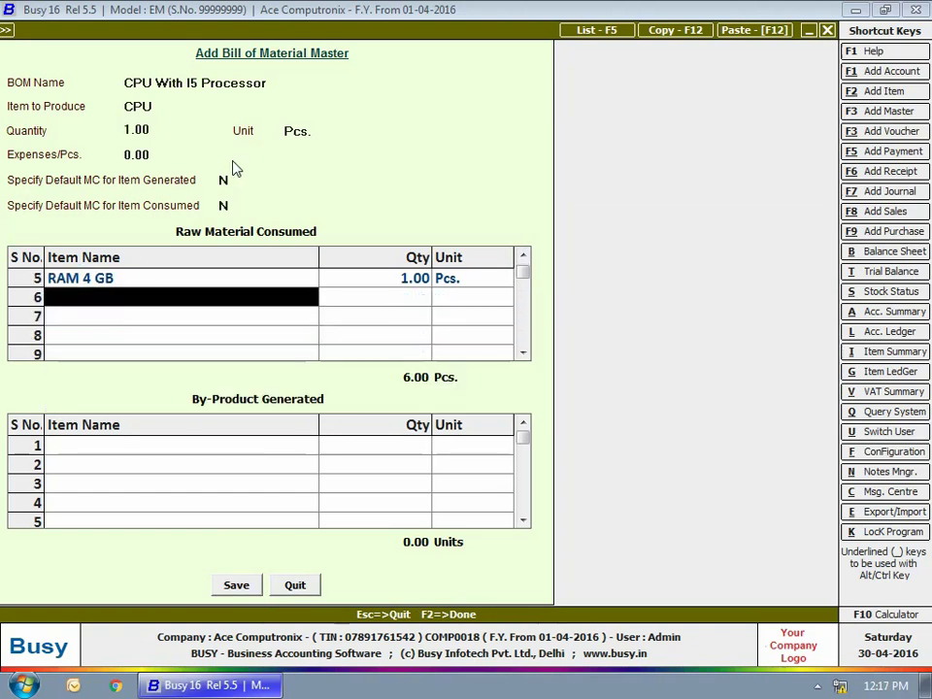
Step: Add Sony - CD Drive and Motherboard to the raw materials consumed, 1 Pcs. each
{"action": "type", "text": "so"}
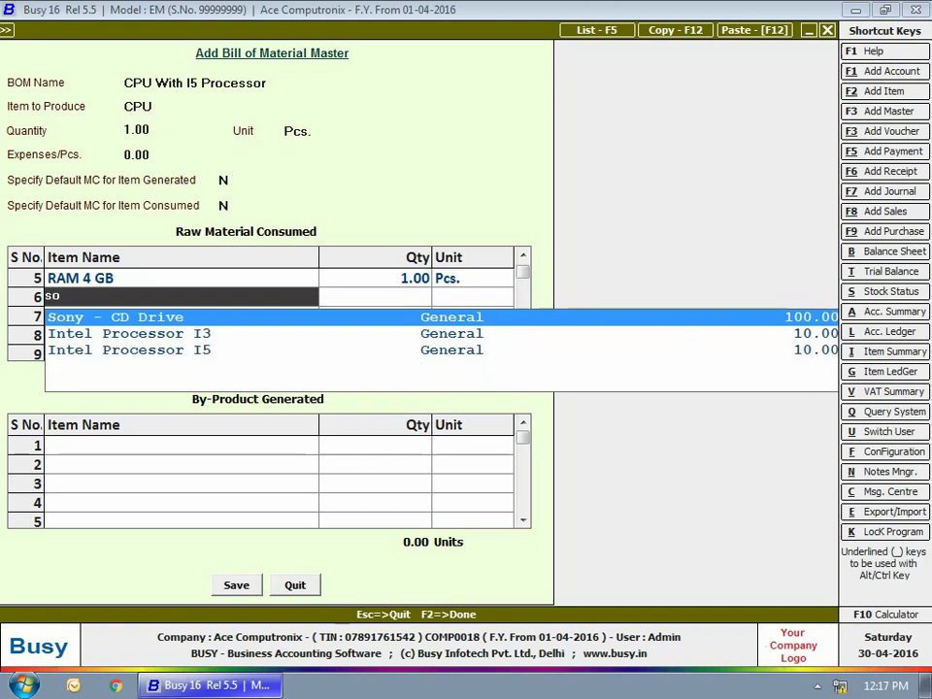
{"action": "key", "text": "Return"}
{"action": "key", "text": "Up"}
{"action": "key", "text": "Down"}
{"action": "key", "text": "Return"}
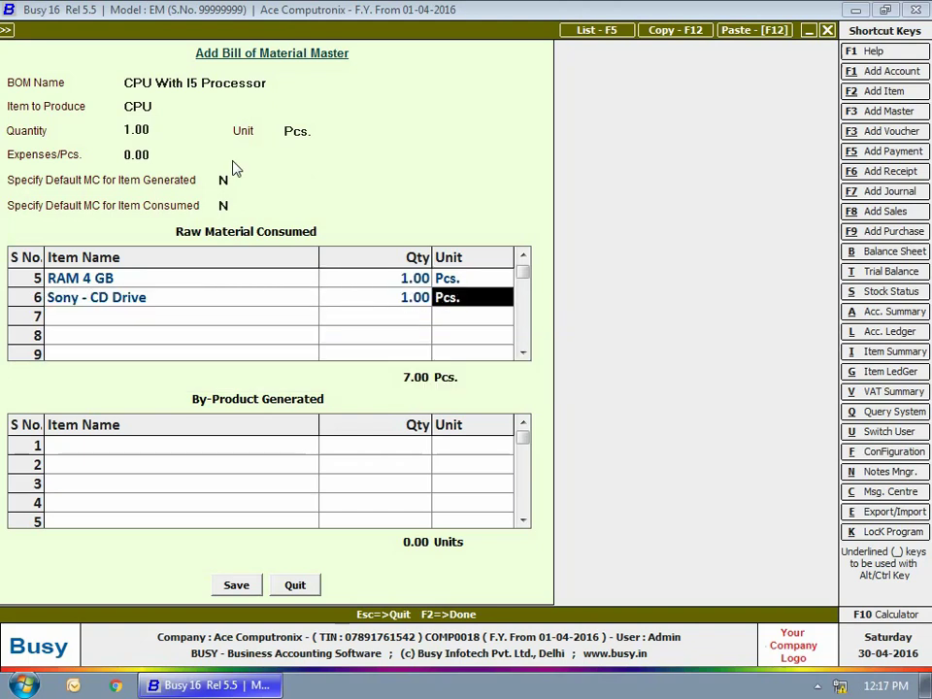
{"action": "key", "text": "Return"}
{"action": "type", "text": "m"}
{"action": "key", "text": "Return"}
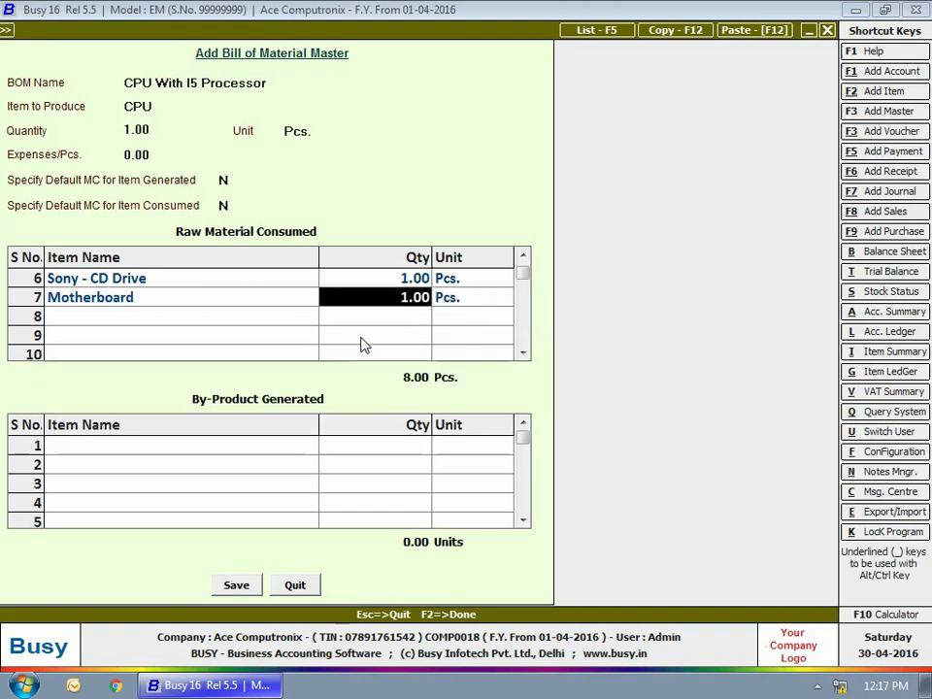
Step: Save the I5 bill of material after checking its raw material list, and leave the entry form
{"action": "left_click", "coordinate": [523, 255]}
{"action": "scroll", "coordinate": [522, 256], "scroll_direction": "up", "scroll_amount": 4}
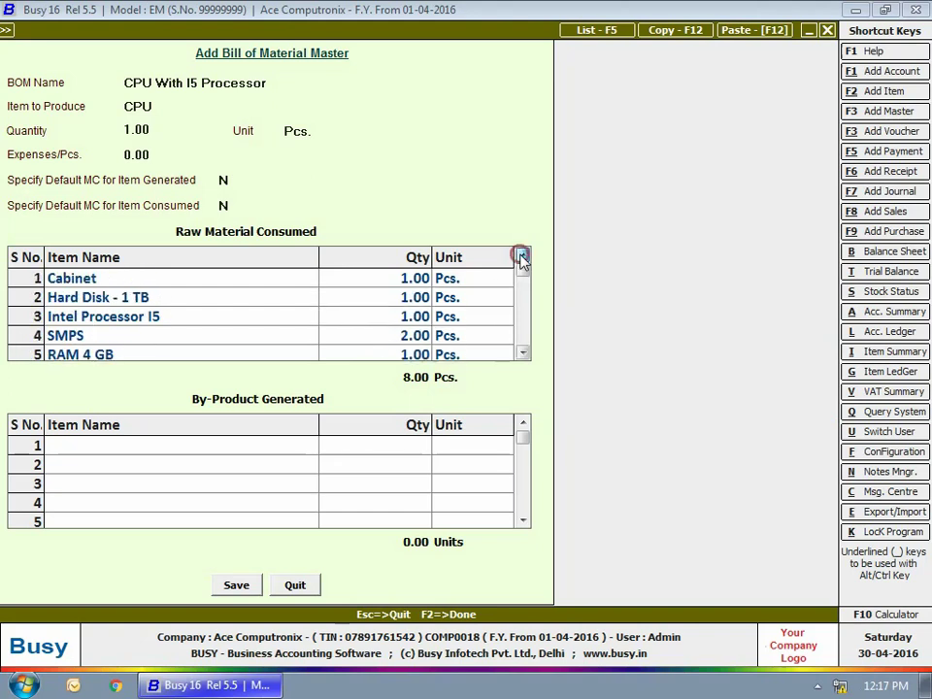
{"action": "left_click", "coordinate": [243, 582]}
{"action": "key", "text": "Escape"}
{"action": "key", "text": "Escape"}
{"action": "key", "text": "Escape"}
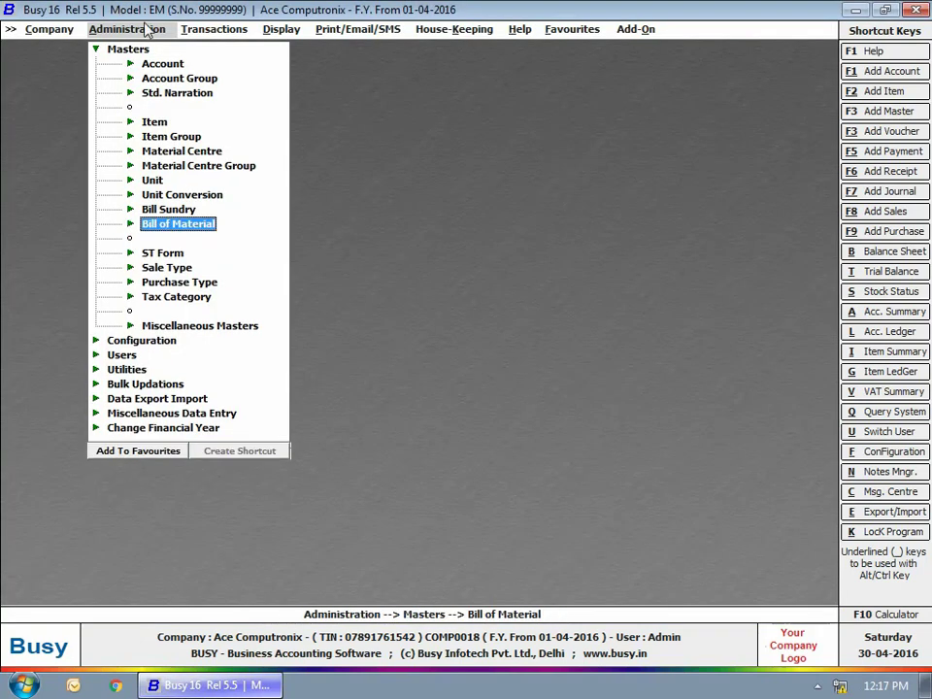
Step: Open a new production voucher
{"action": "left_click", "coordinate": [212, 29]}
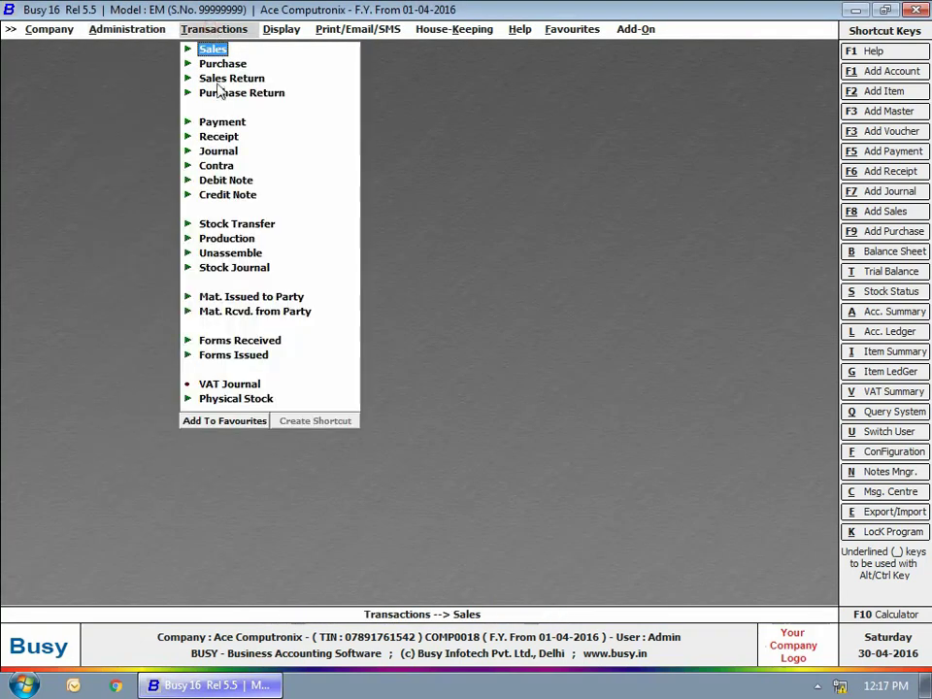
{"action": "left_click", "coordinate": [227, 239]}
{"action": "double_click", "coordinate": [235, 248]}
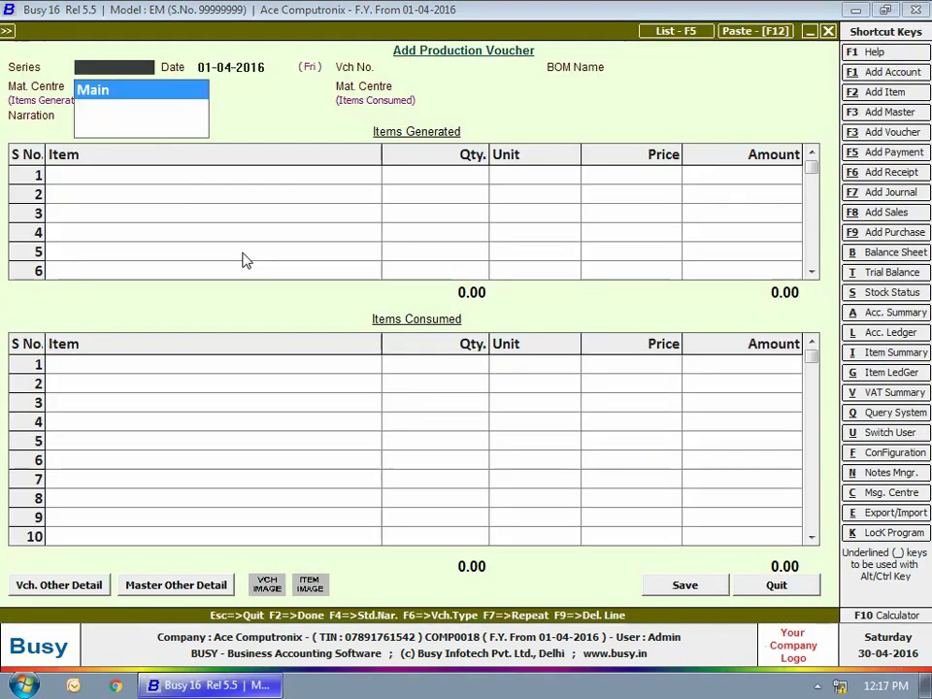
Step: Fill the production voucher in series Main from the CPU With I3 Processor BOM, for 10 Pcs. with extra expenses of 200 per piece
{"action": "key", "text": "Return"}
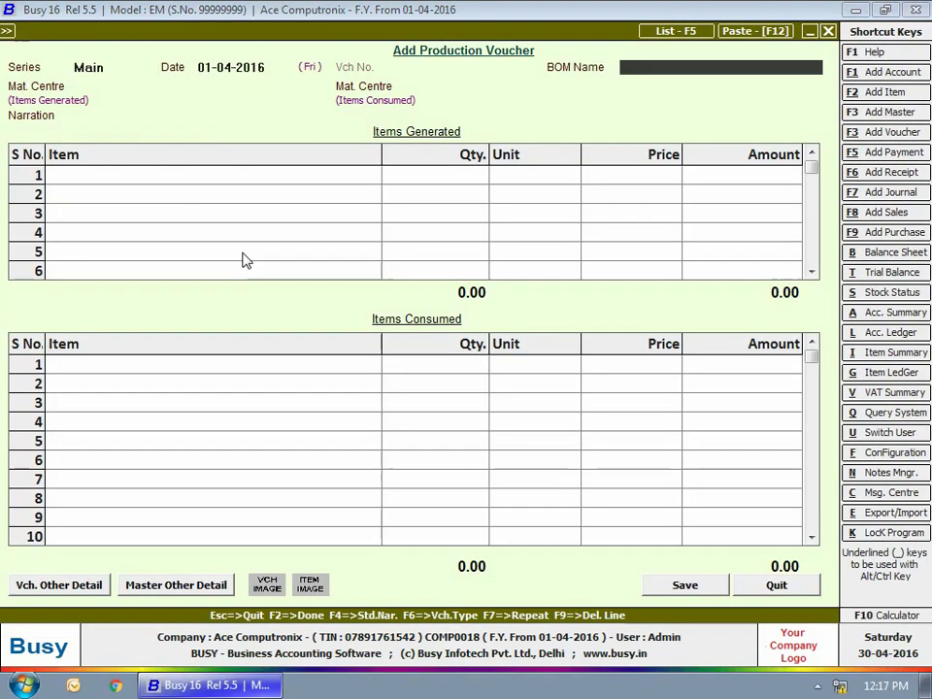
{"action": "type", "text": "c"}
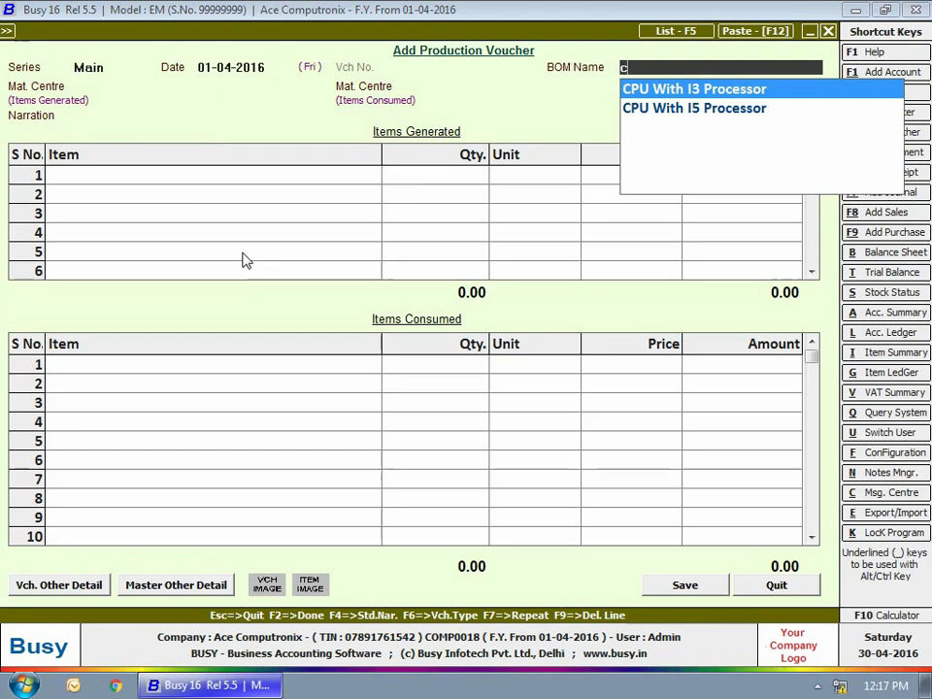
{"action": "key", "text": "Return"}
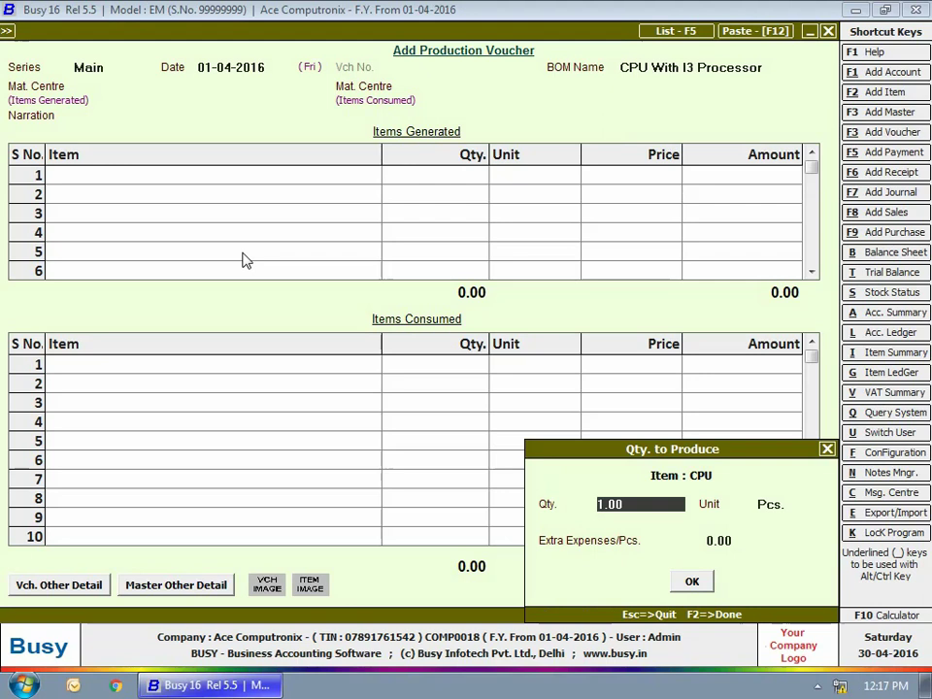
{"action": "type", "text": "10"}
{"action": "key", "text": "Return"}
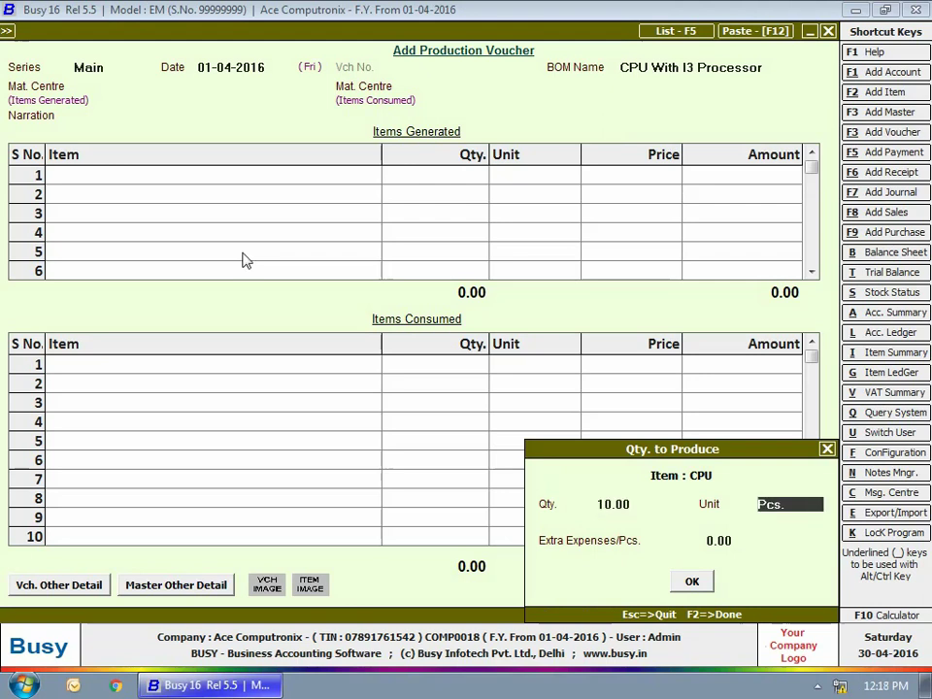
{"action": "key", "text": "Return"}
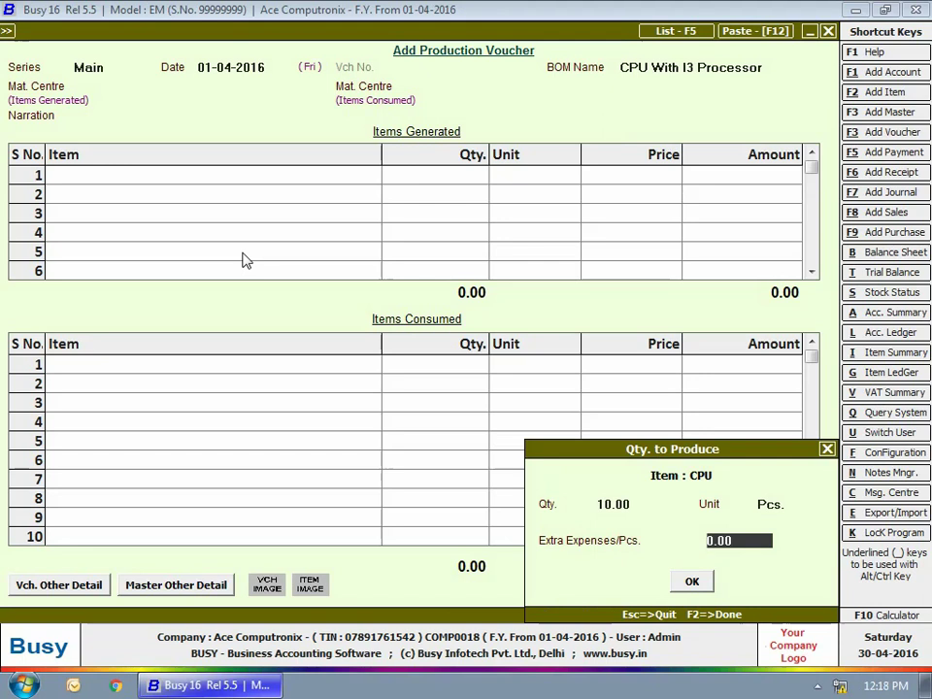
{"action": "type", "text": "200"}
{"action": "key", "text": "Return"}
{"action": "key", "text": "Return"}
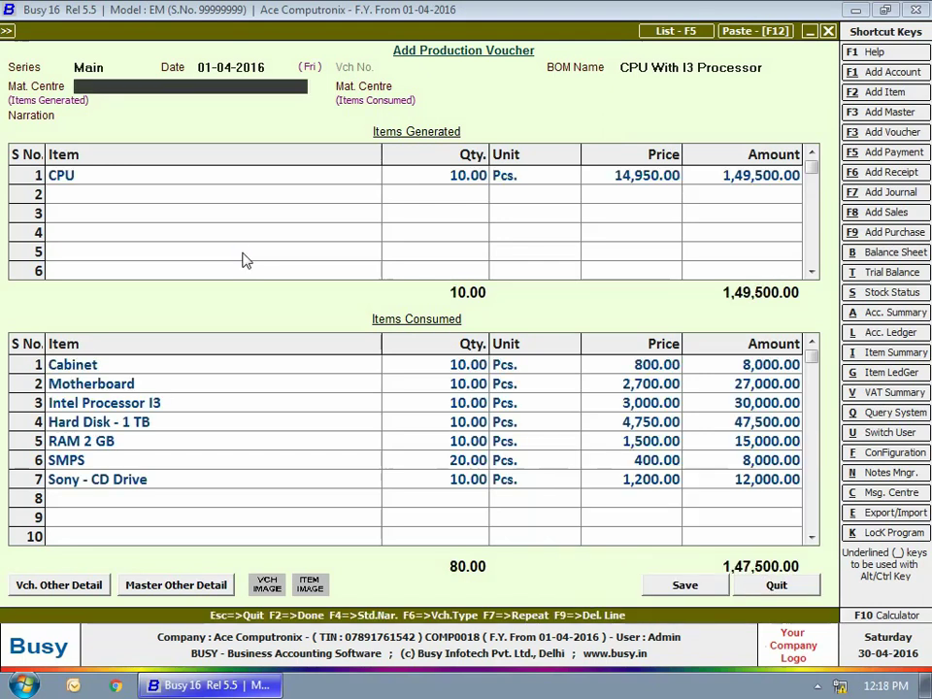
Step: Choose Main Store as the material centre for both generated and consumed items, and save the I3 production voucher
{"action": "key", "text": "Return"}
{"action": "key", "text": "Return"}
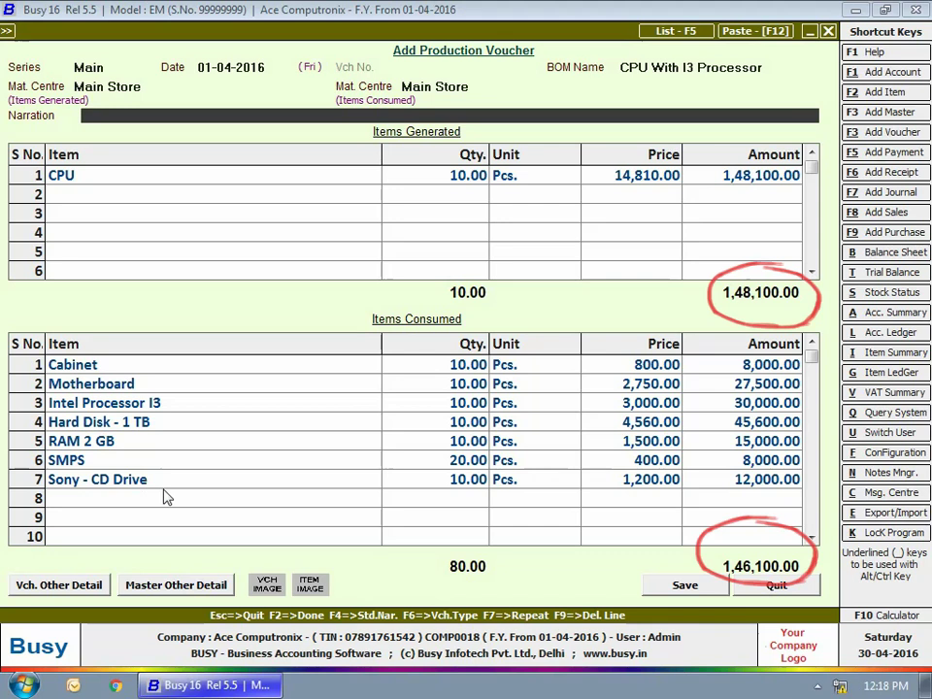
{"action": "left_click", "coordinate": [679, 587]}
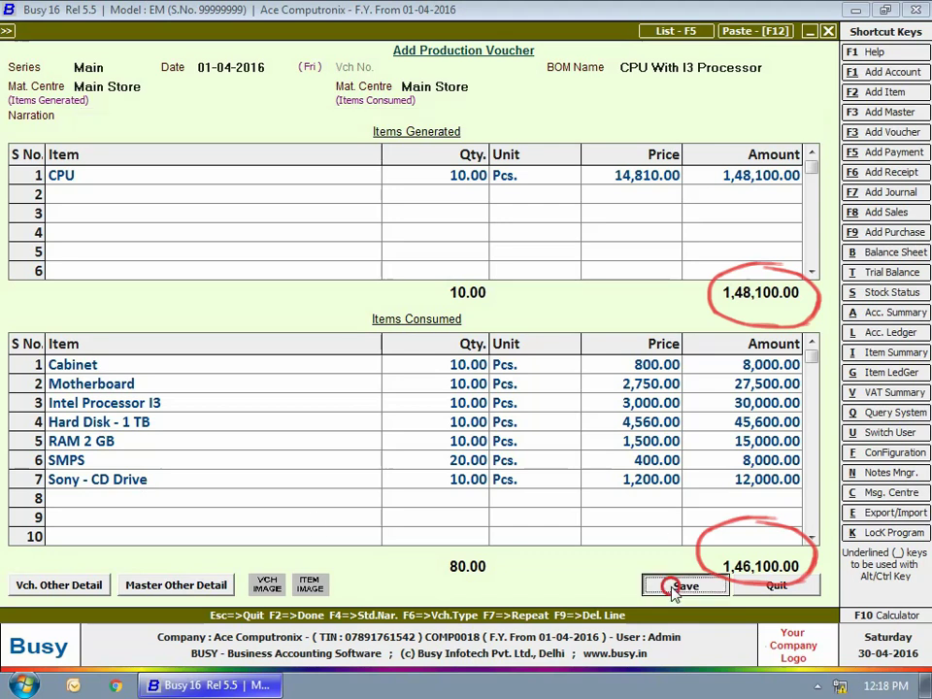
Step: Fill another production voucher from the CPU With I5 Processor BOM, for 10 Pcs. with extra expenses of 250 per piece
{"action": "key", "text": "Return"}
{"action": "type", "text": "c"}
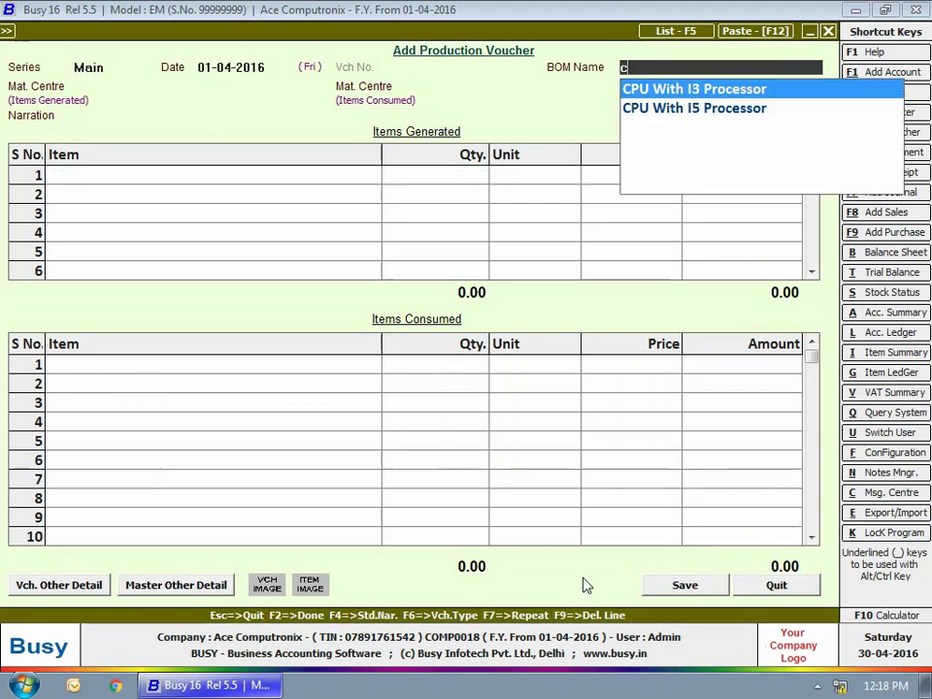
{"action": "key", "text": "Down"}
{"action": "key", "text": "Return"}
{"action": "type", "text": "10"}
{"action": "key", "text": "Return"}
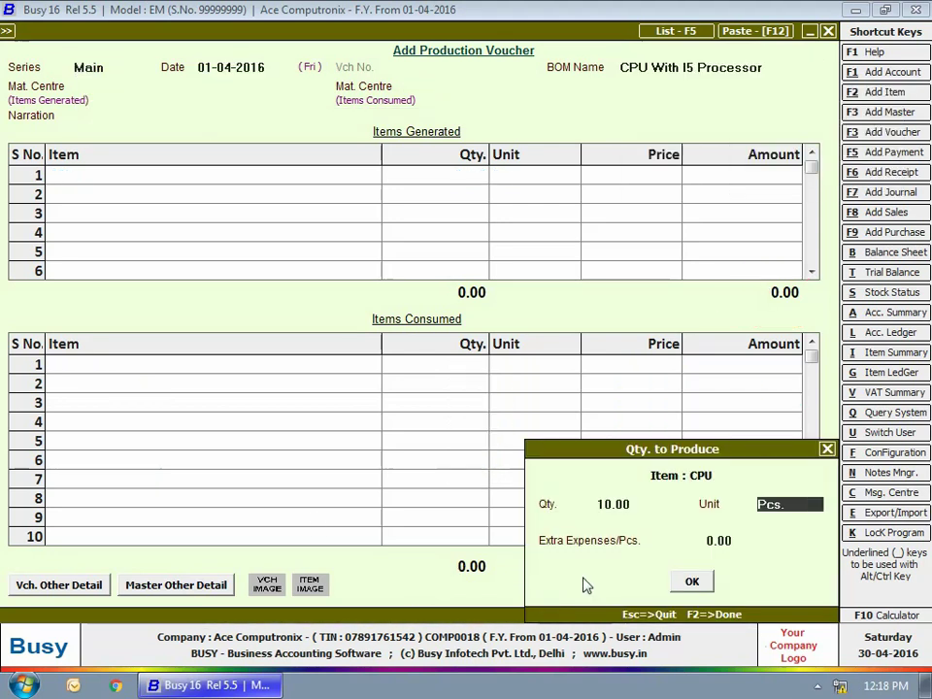
{"action": "key", "text": "Return"}
{"action": "type", "text": "250"}
{"action": "key", "text": "Return"}
{"action": "key", "text": "Return"}
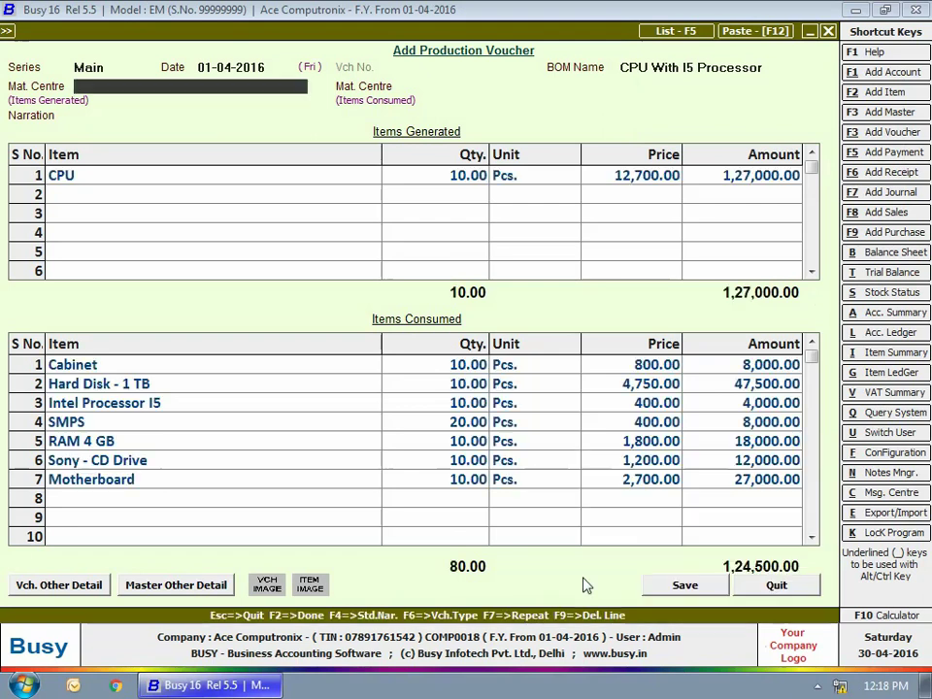
Step: Use Main Store for both material centres, save the I5 production voucher, and leave the entry form
{"action": "key", "text": "Return"}
{"action": "key", "text": "Return"}
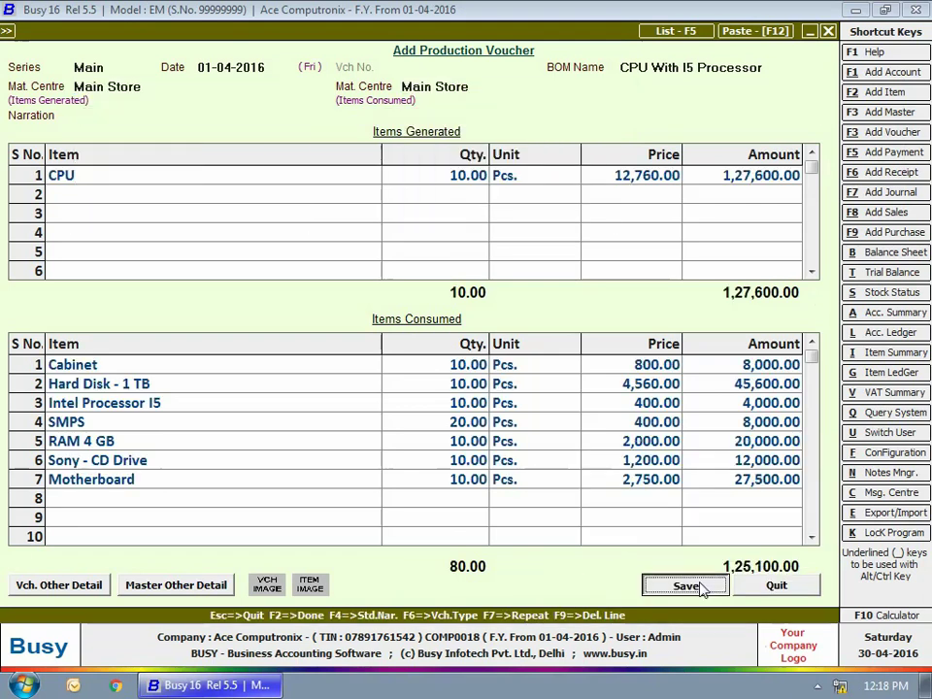
{"action": "left_click", "coordinate": [697, 586]}
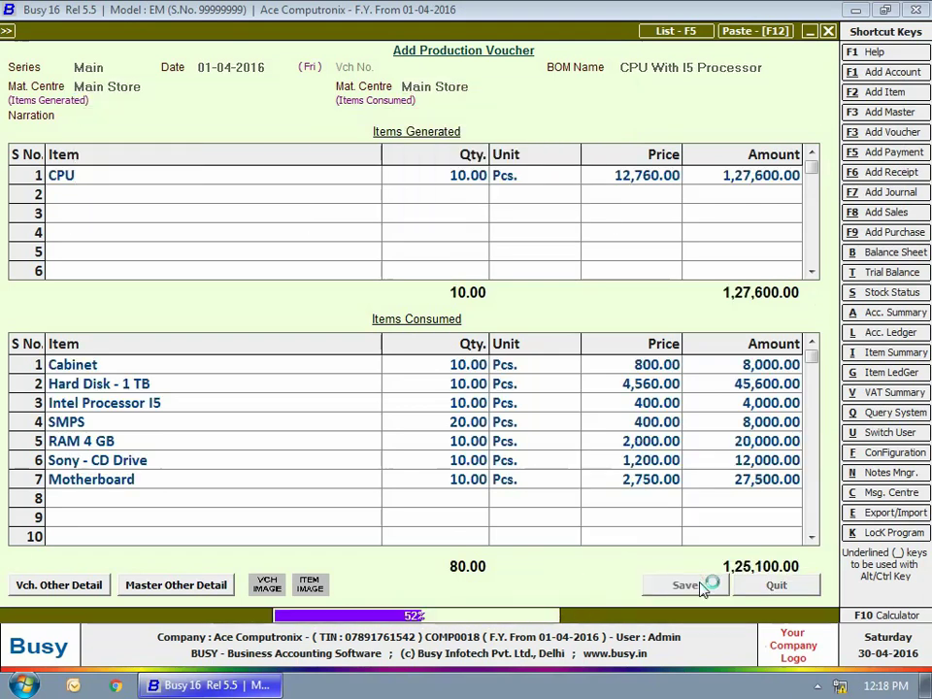
{"action": "key", "text": "Escape"}
{"action": "key", "text": "Escape"}
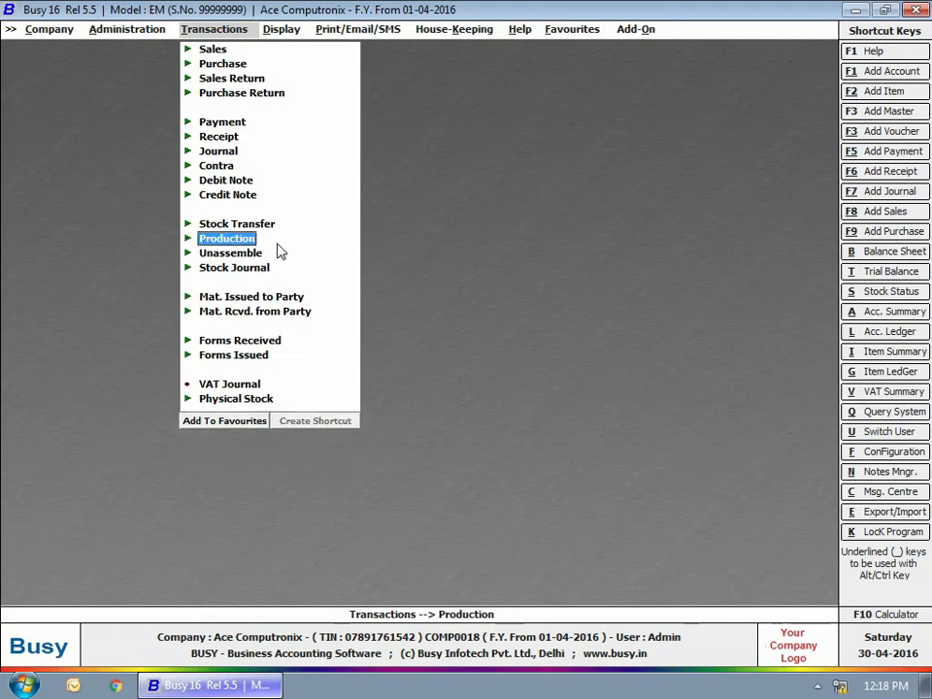
Step: Open a new unassemble voucher in series Main and date it 02-04-2016
{"action": "left_click", "coordinate": [248, 254]}
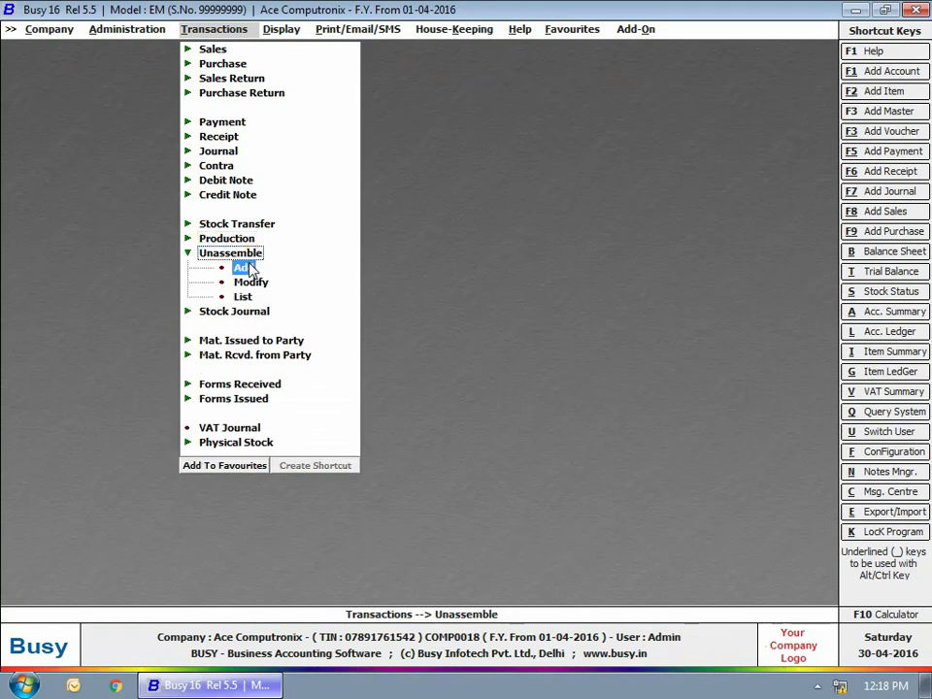
{"action": "left_click", "coordinate": [243, 268]}
{"action": "type", "text": "2"}
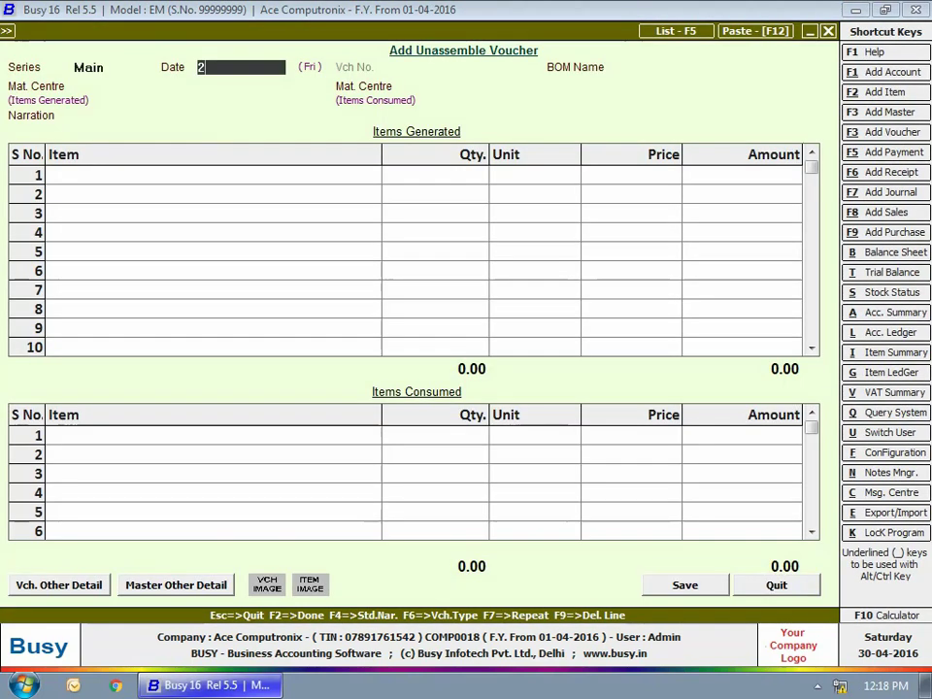
{"action": "type", "text": "-04"}
{"action": "key", "text": "Return"}
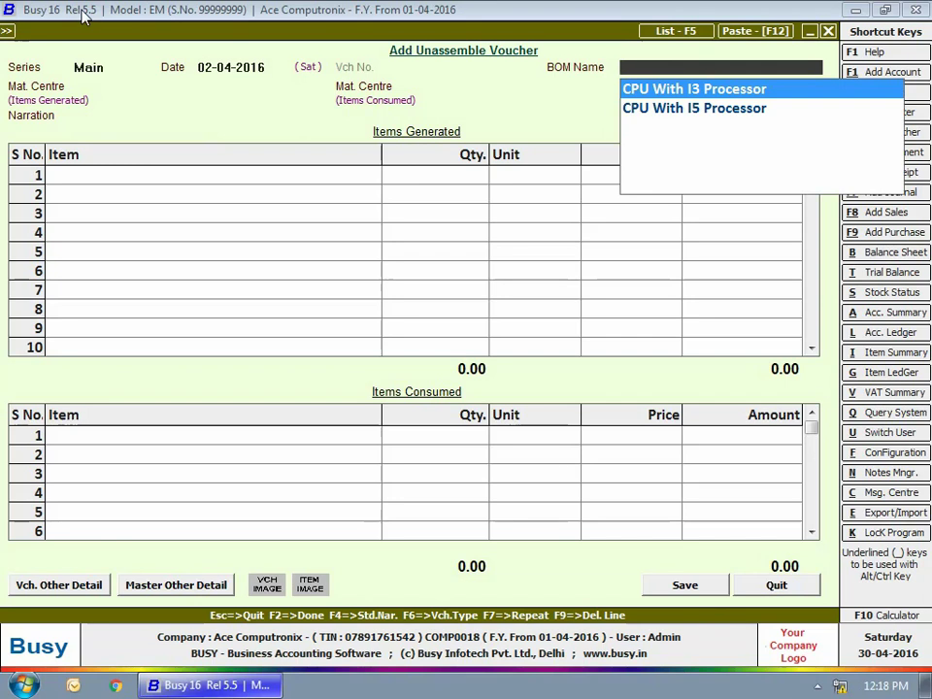
Step: Select the CPU With I5 Processor BOM and set the quantity to unassemble to 5 Pcs
{"action": "key", "text": "Down"}
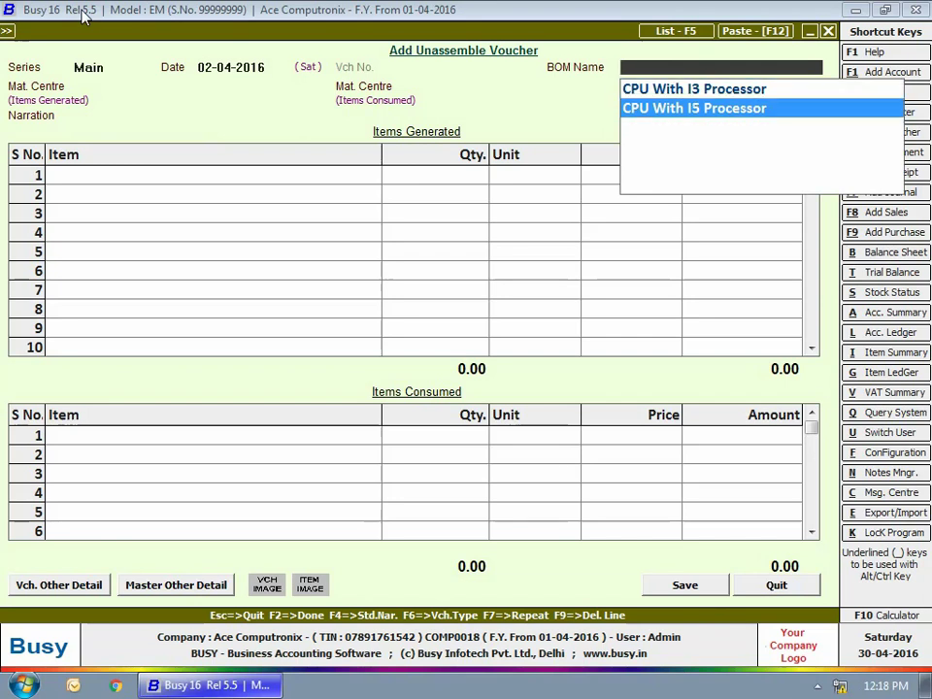
{"action": "key", "text": "Return"}
{"action": "type", "text": "5"}
{"action": "key", "text": "Return"}
{"action": "key", "text": "Return"}
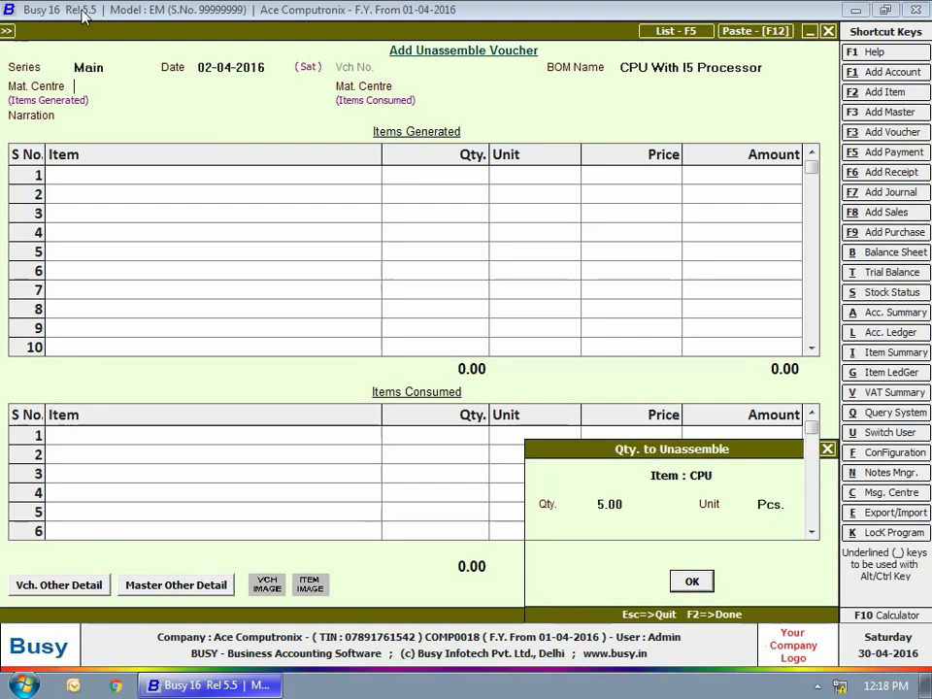
Step: Use Main Store for both material centres, save the unassemble voucher, and leave the entry form
{"action": "key", "text": "Return"}
{"action": "key", "text": "Return"}
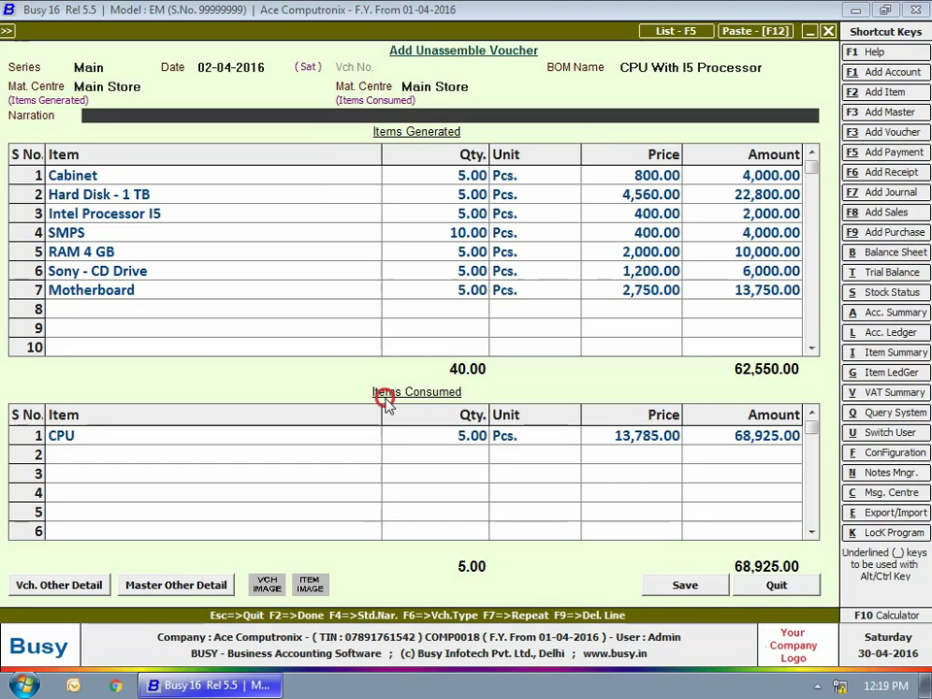
{"action": "left_click", "coordinate": [684, 585]}
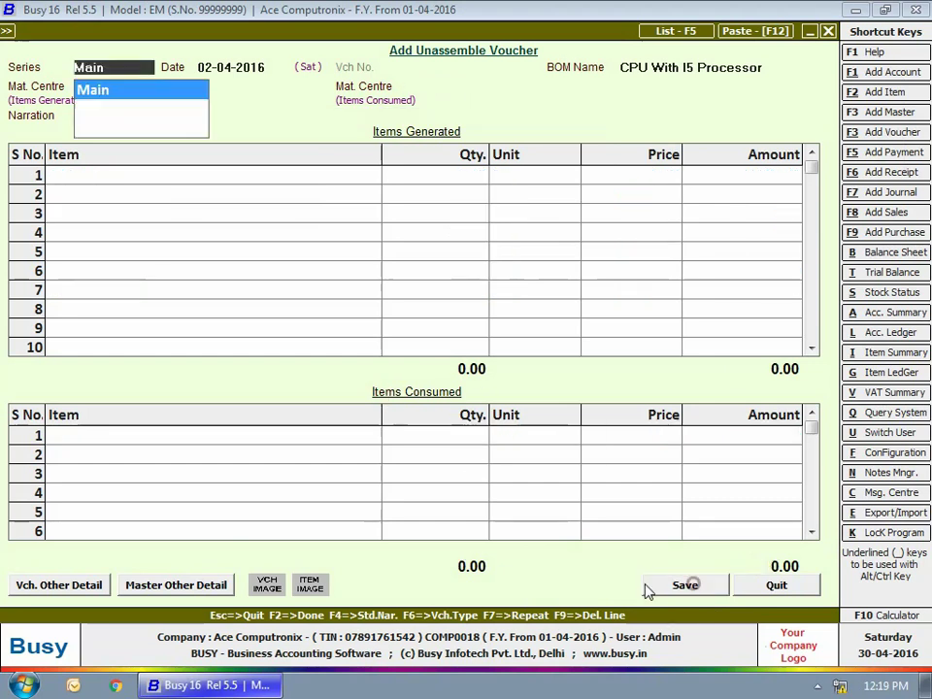
{"action": "key", "text": "Escape"}
{"action": "key", "text": "Escape"}
{"action": "key", "text": "Escape"}
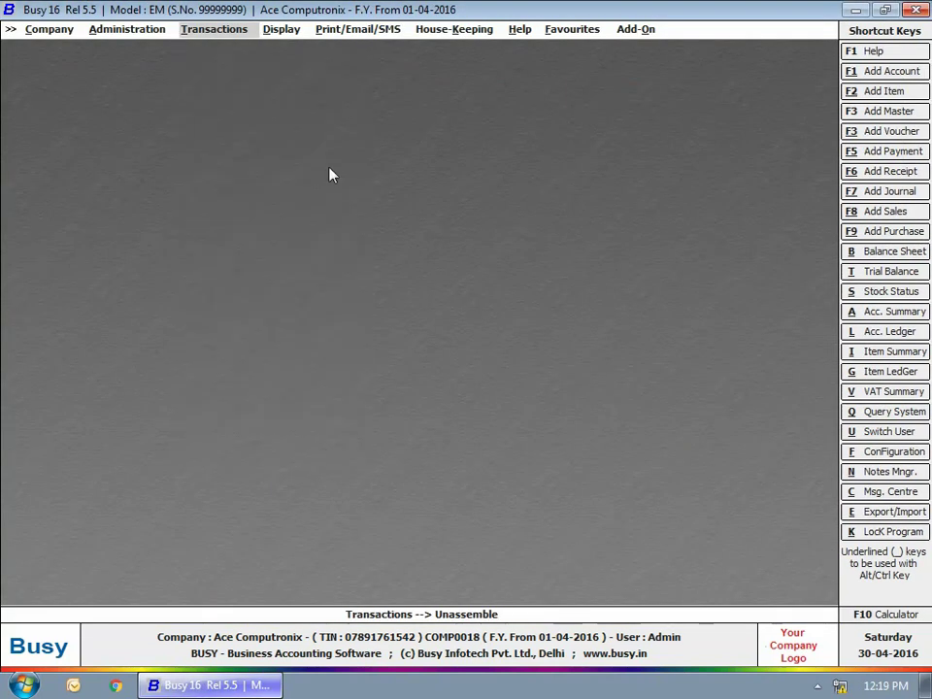
Step: Open Production Planning and enter 100 Pcs. of CPU with the CPU With I3 Processor BOM as the item to produce
{"action": "left_click", "coordinate": [282, 31]}
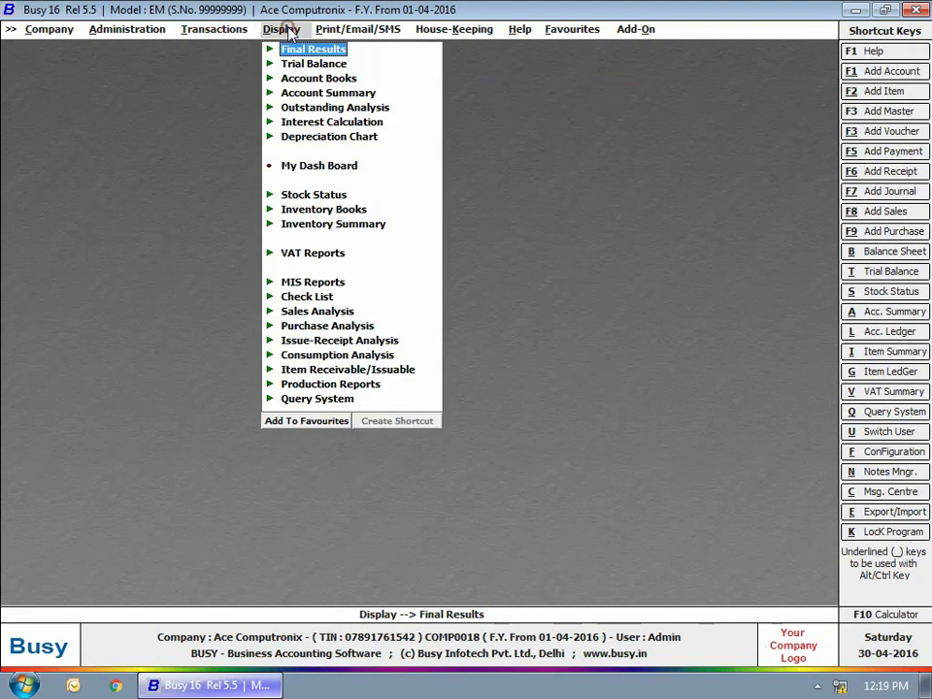
{"action": "left_click", "coordinate": [338, 384]}
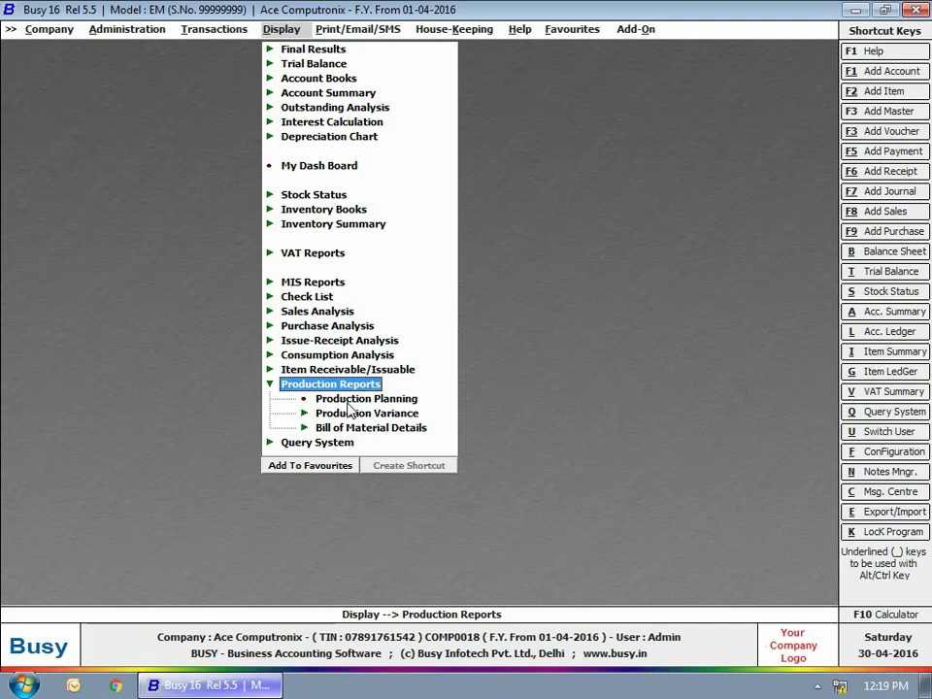
{"action": "double_click", "coordinate": [354, 399]}
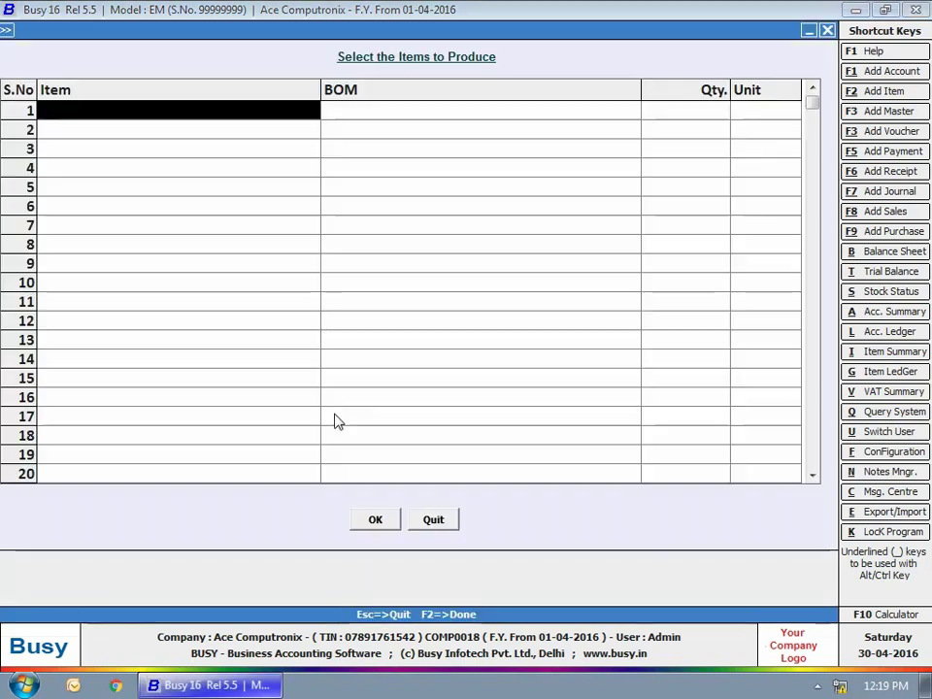
{"action": "type", "text": "cp"}
{"action": "key", "text": "Return"}
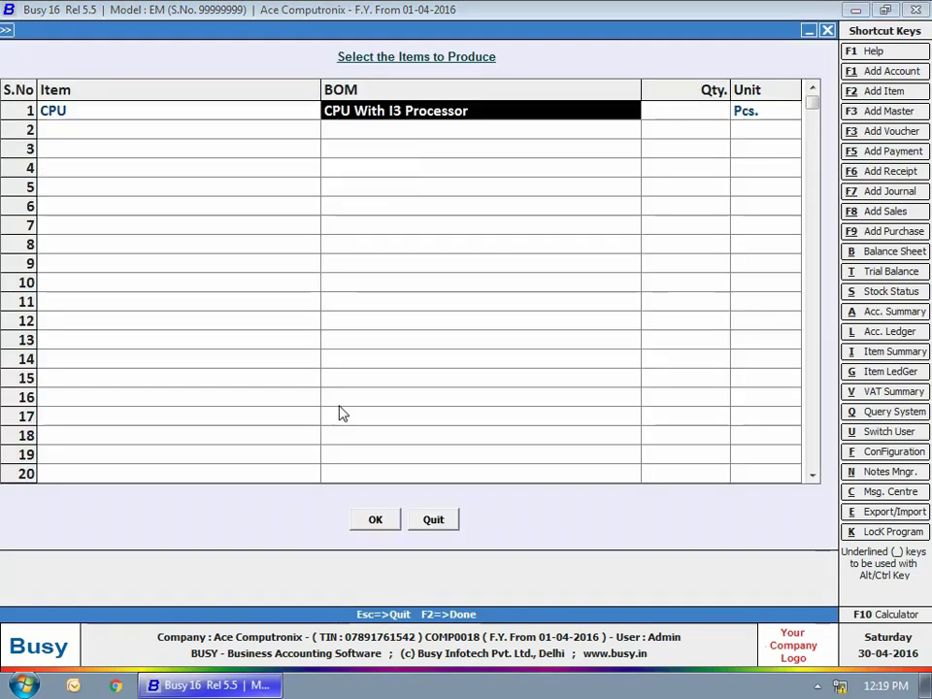
{"action": "key", "text": "Return"}
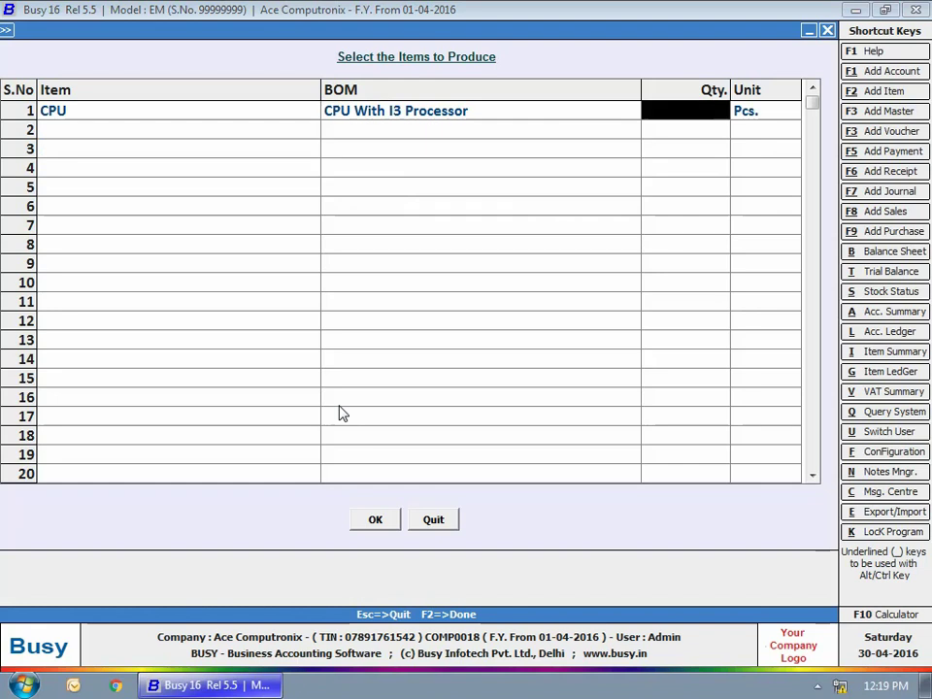
{"action": "type", "text": "100"}
{"action": "key", "text": "Return"}
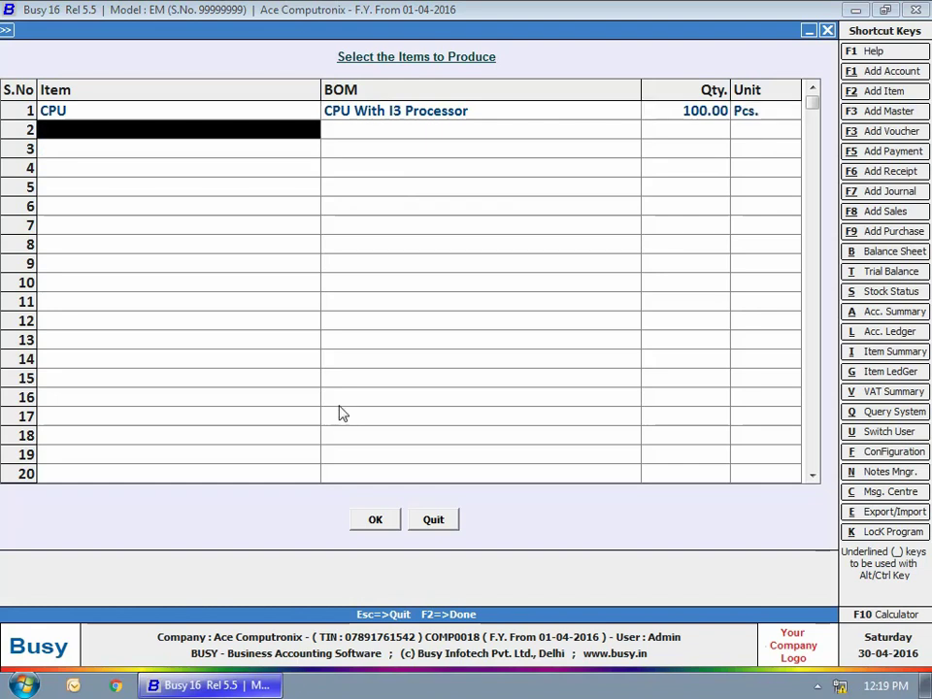
Step: Generate the planning report for all material centres as on 02-04-2016 and examine the deficiencies from Motherboard through SMPS
{"action": "key", "text": "F2"}
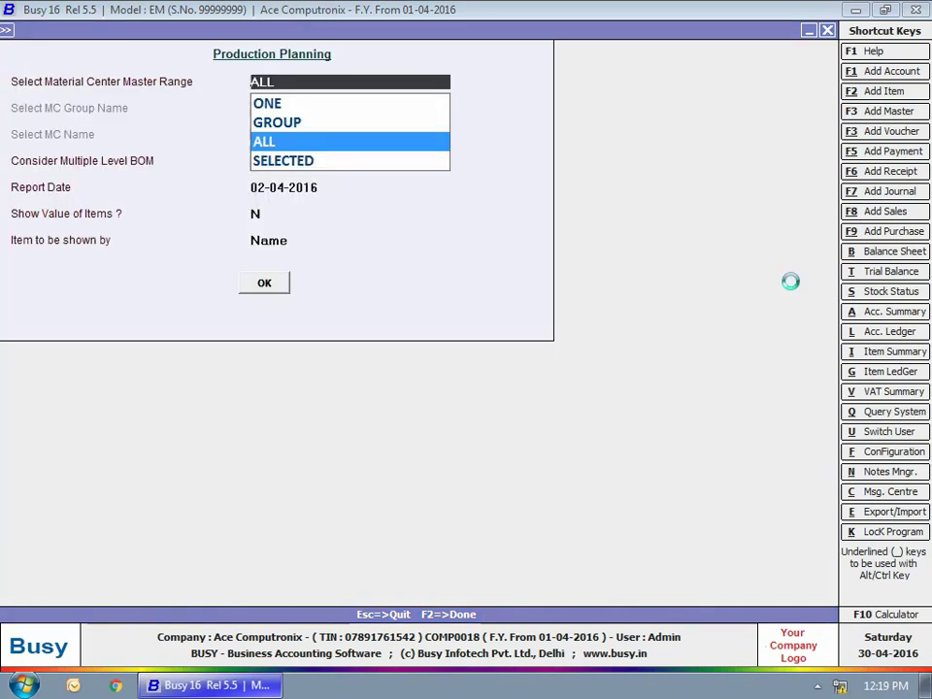
{"action": "key", "text": "F2"}
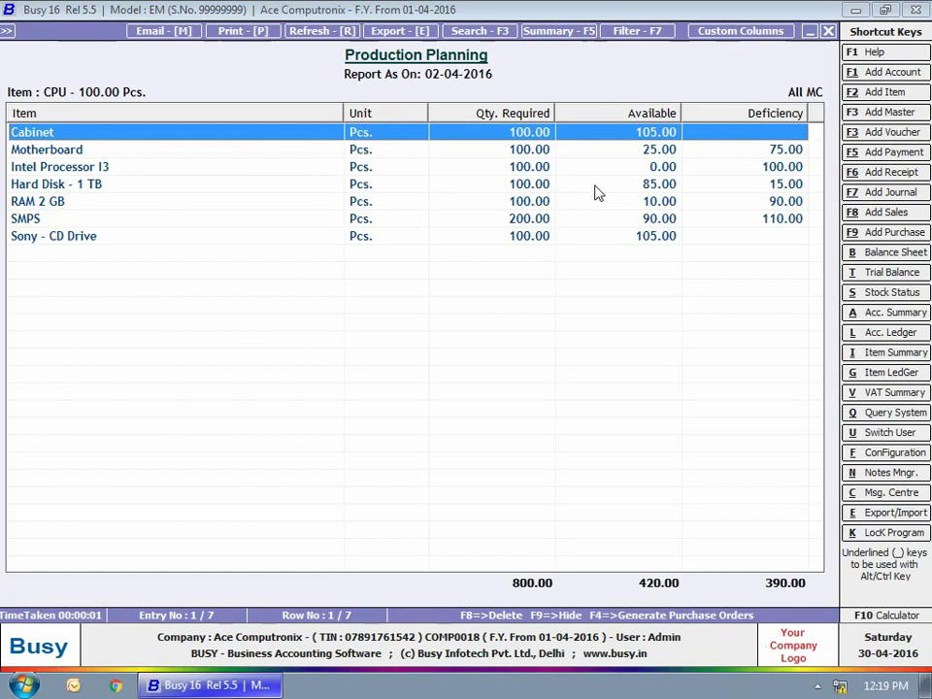
{"action": "left_click", "coordinate": [753, 150]}
{"action": "left_click", "coordinate": [755, 167]}
{"action": "left_click", "coordinate": [756, 184]}
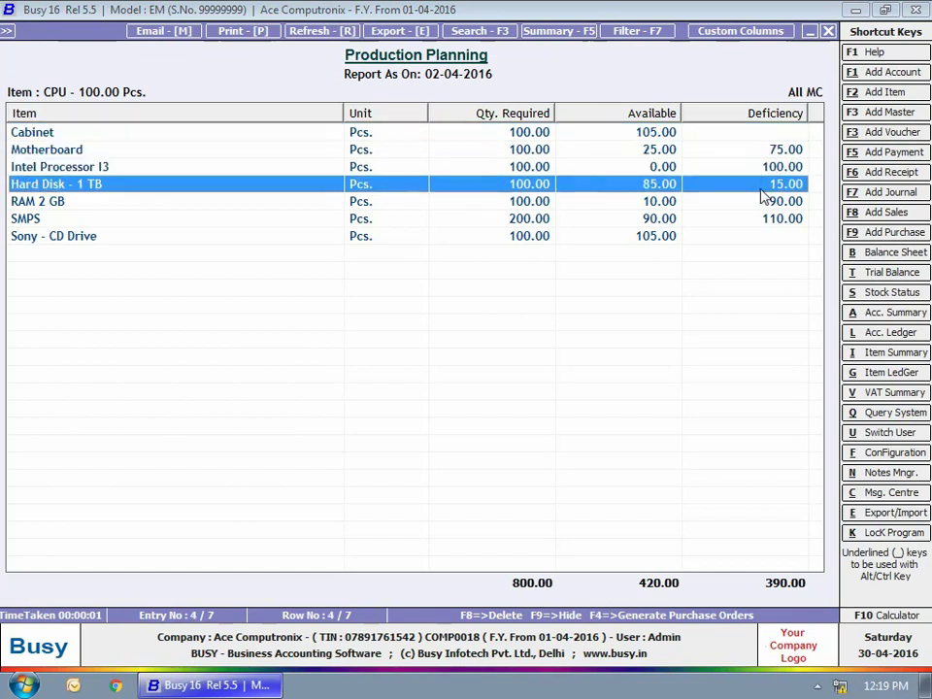
{"action": "left_click", "coordinate": [761, 201]}
{"action": "left_click", "coordinate": [761, 219]}
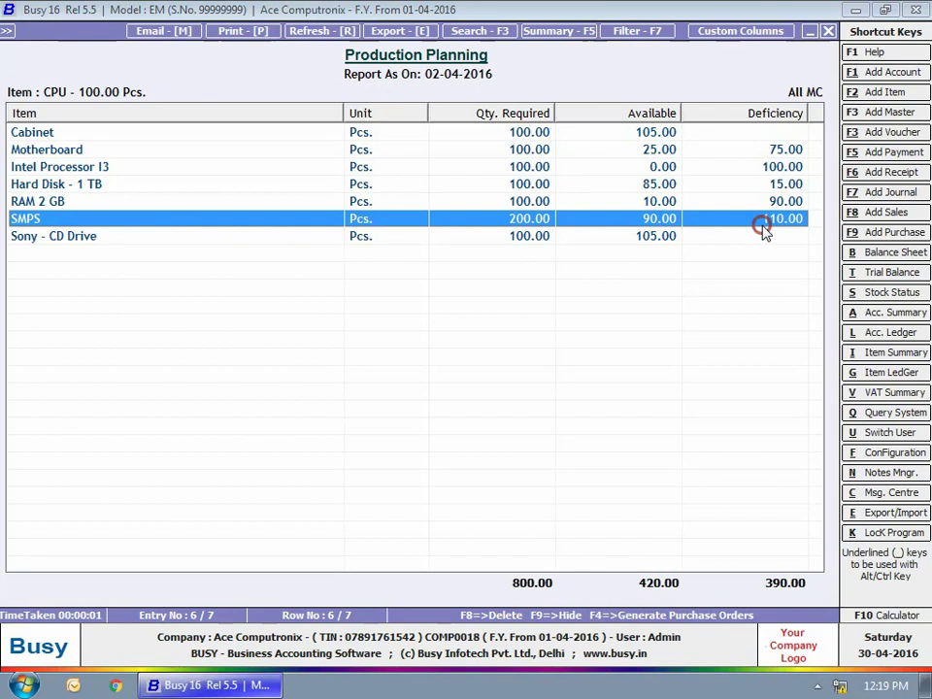
Step: Generate a single purchase order for all items at 100% of their deficiency, excluding items with zero deficiency
{"action": "left_click", "coordinate": [766, 616]}
{"action": "key", "text": "F4"}
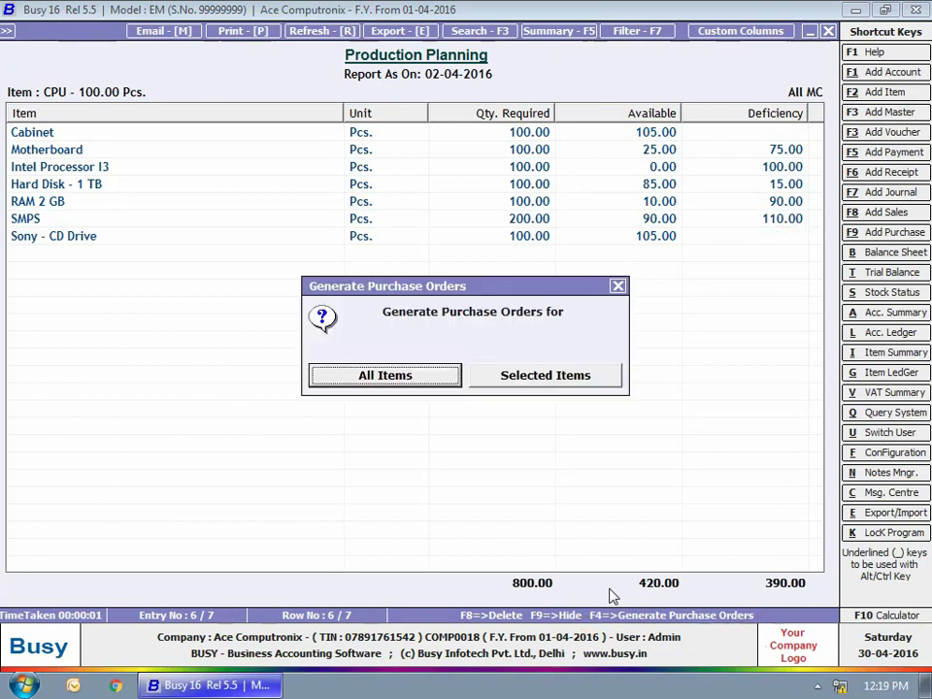
{"action": "left_click", "coordinate": [428, 376]}
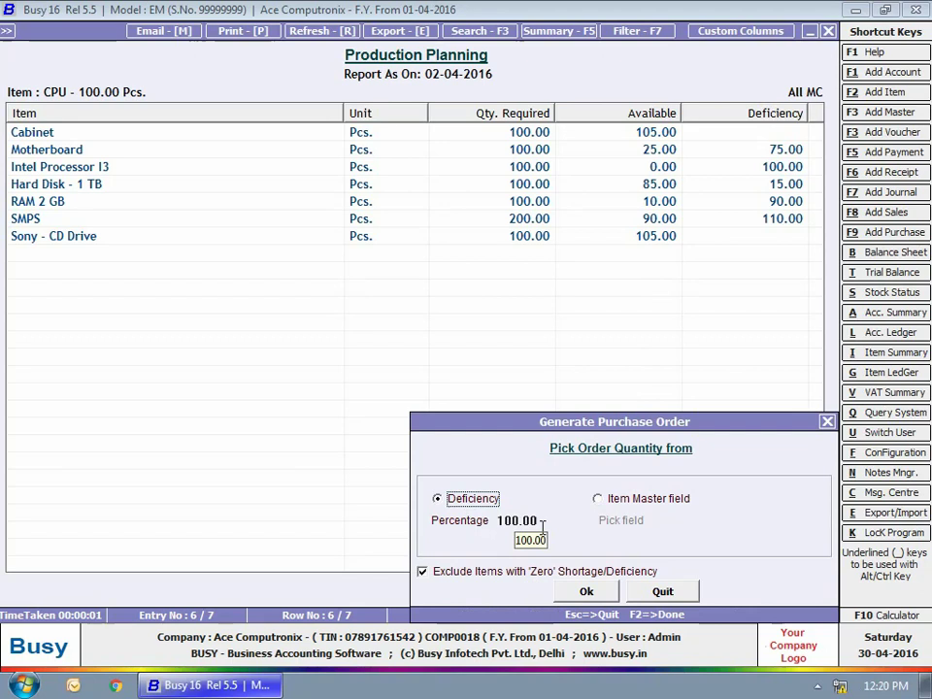
{"action": "left_click", "coordinate": [585, 591]}
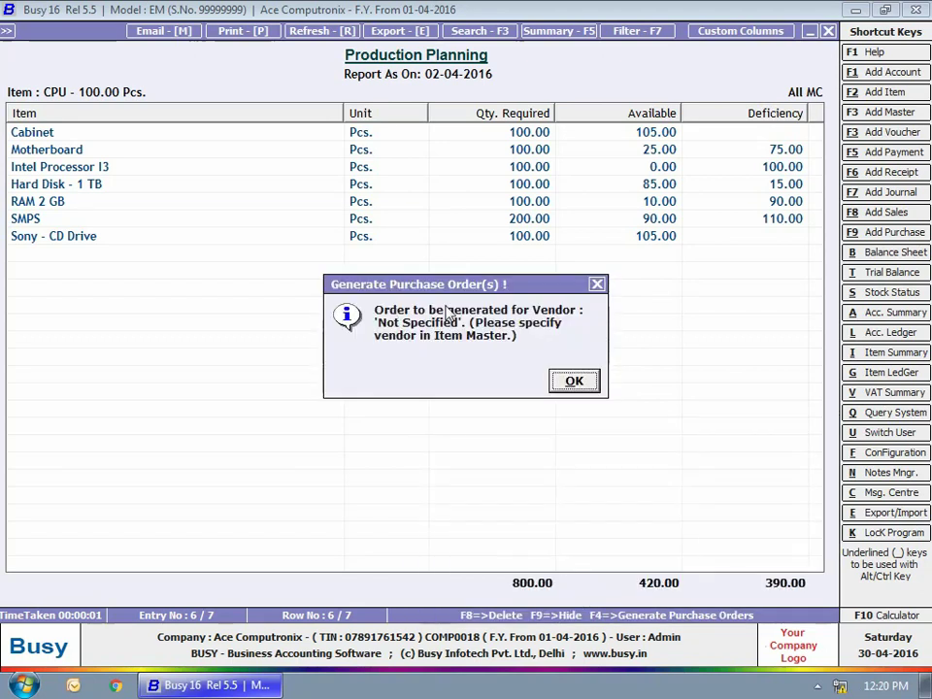
{"action": "left_click", "coordinate": [575, 380]}
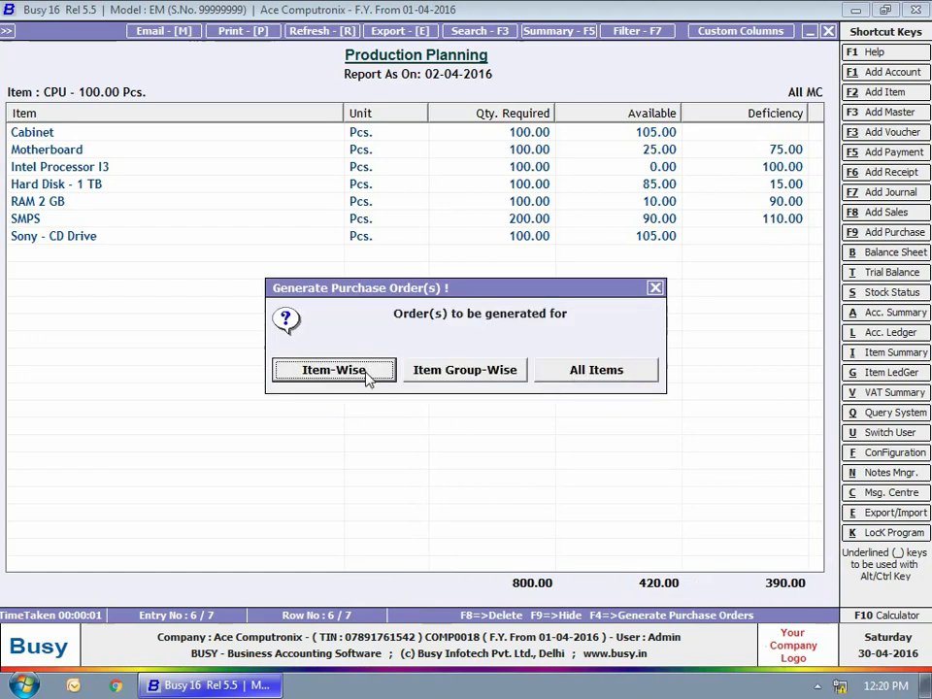
{"action": "left_click", "coordinate": [599, 382]}
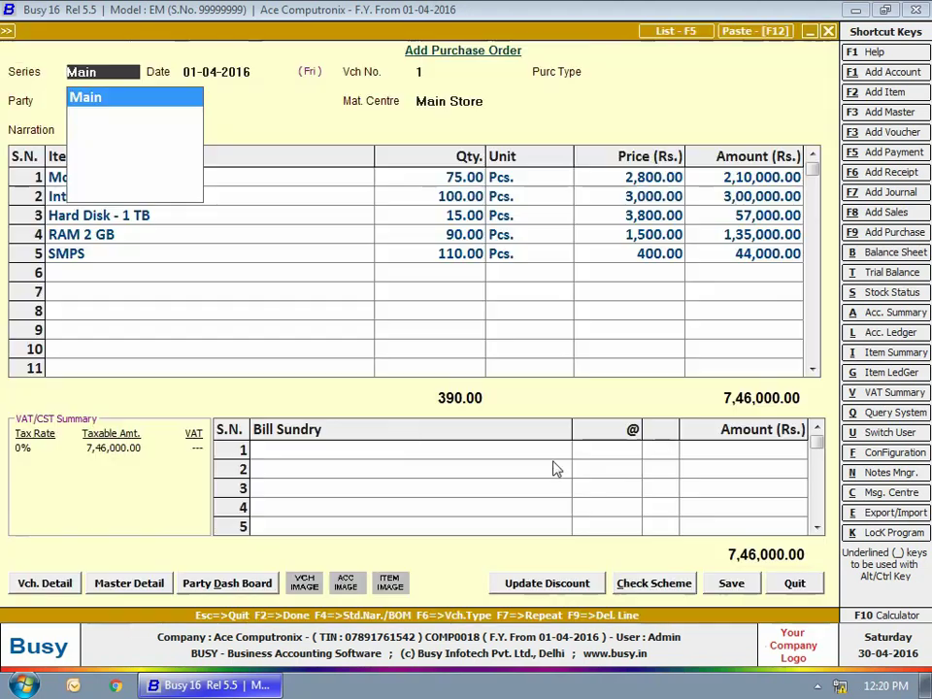
Step: Set the purchase order's type to C/C-Form and its party to Digital World, keeping series Main and date 01-04-2016, and save it
{"action": "key", "text": "Return"}
{"action": "key", "text": "Return"}
{"action": "key", "text": "Return"}
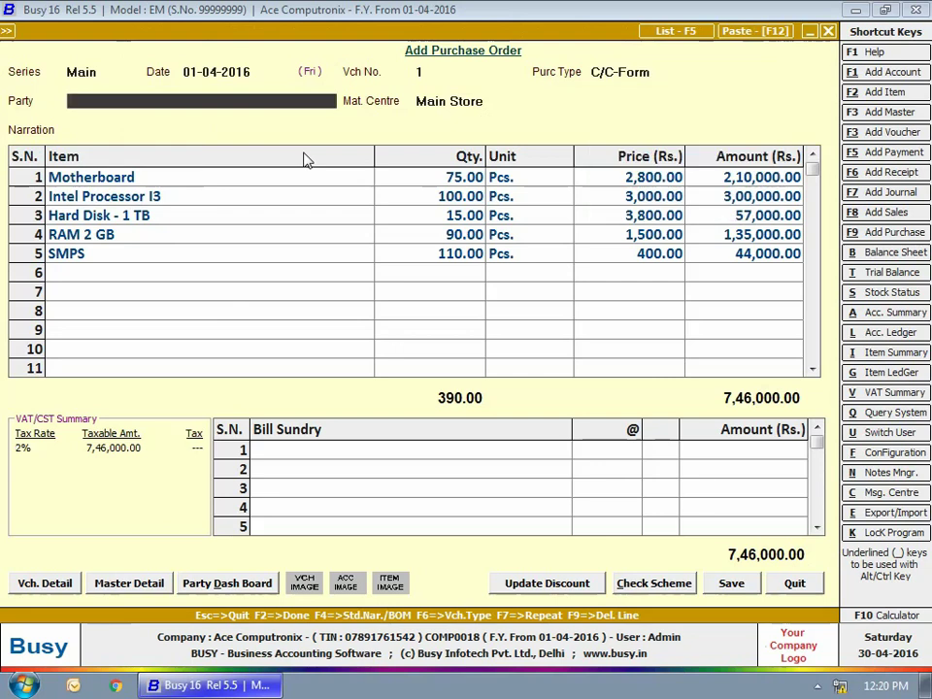
{"action": "key", "text": "Down"}
{"action": "key", "text": "Down"}
{"action": "key", "text": "Down"}
{"action": "key", "text": "Up"}
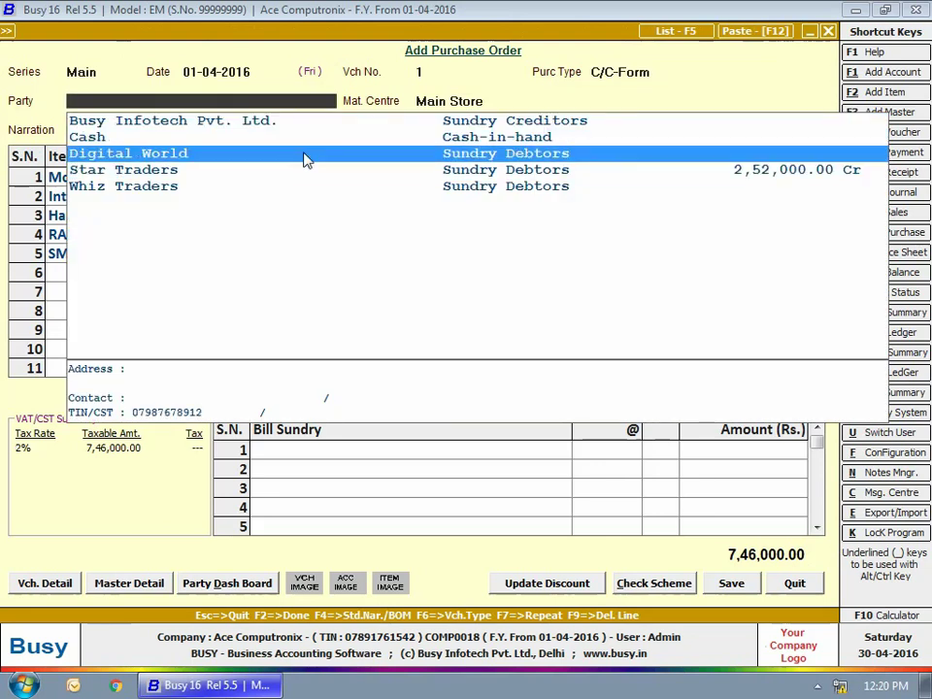
{"action": "key", "text": "Return"}
{"action": "key", "text": "F2"}
{"action": "key", "text": "Return"}
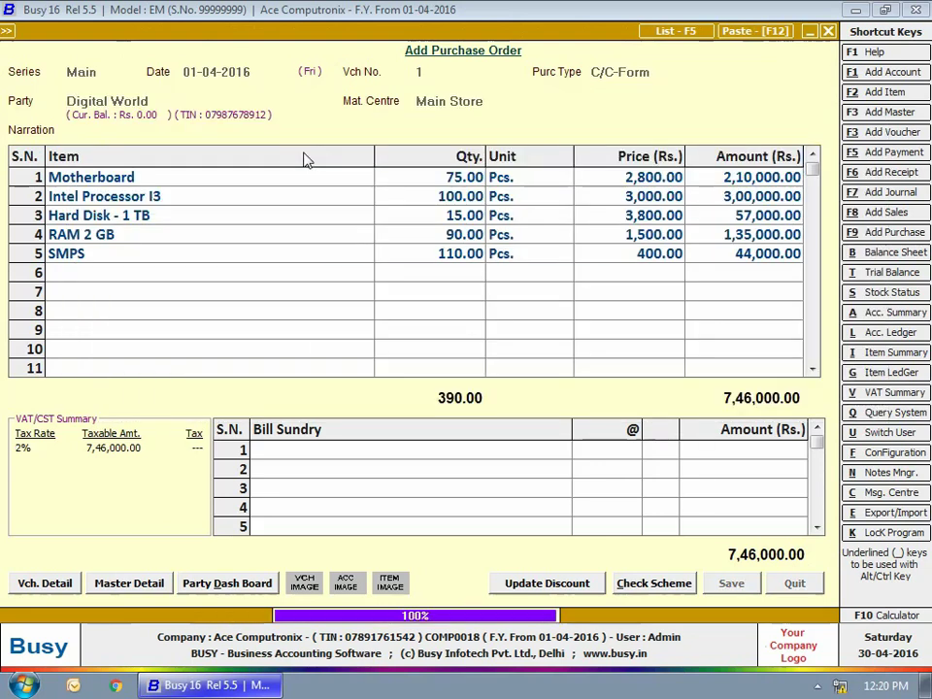
Step: Close the Production Planning report and leave the form for selecting the items to produce
{"action": "key", "text": "Escape"}
{"action": "left_click", "coordinate": [306, 146]}
{"action": "key", "text": "F2"}
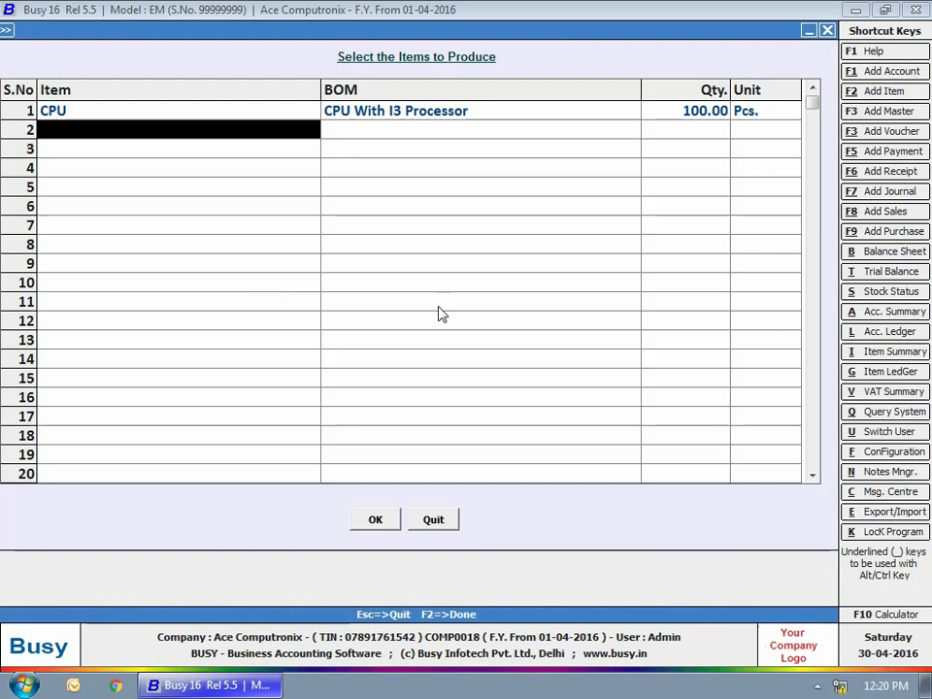
{"action": "key", "text": "Escape"}
{"action": "key", "text": "Return"}
Step: View the Product Composition report for the CPU With I3 Processor BOM as on 02-04-2016 without item values, and close it
{"action": "left_click", "coordinate": [324, 398]}
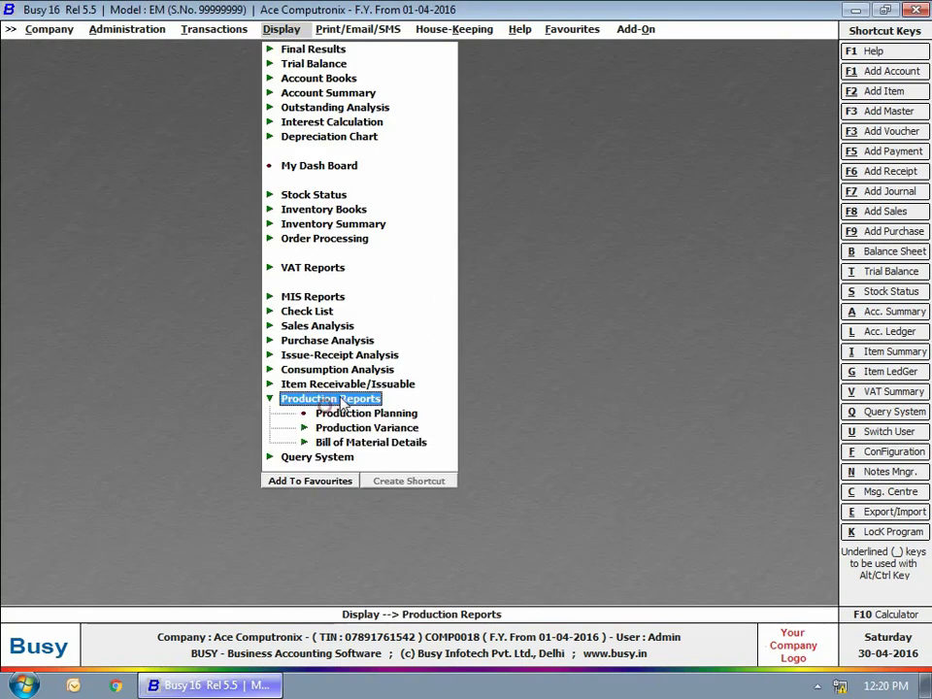
{"action": "left_click", "coordinate": [357, 428]}
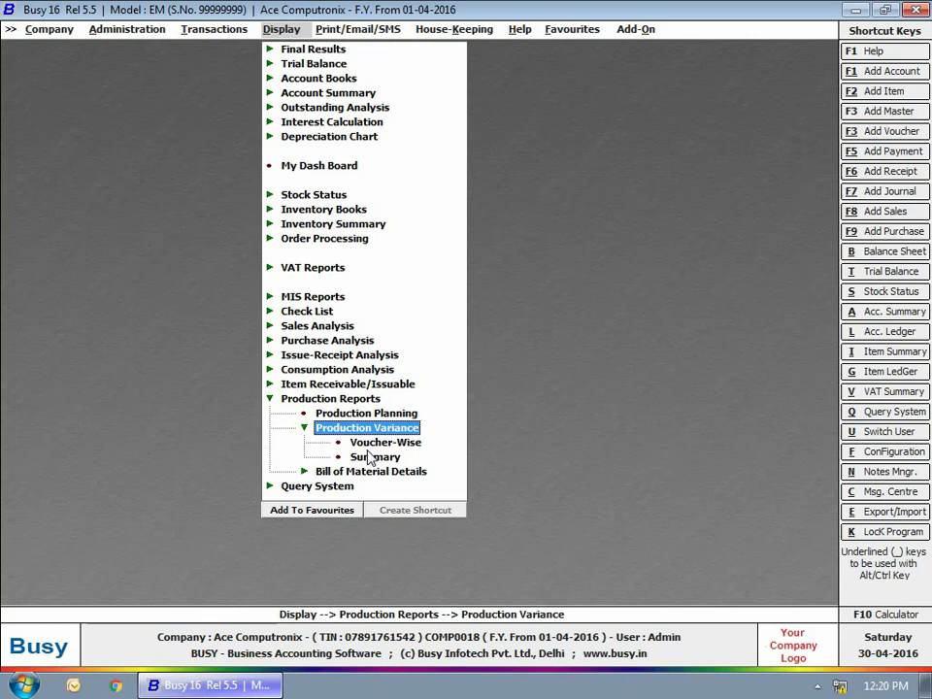
{"action": "left_click", "coordinate": [377, 473]}
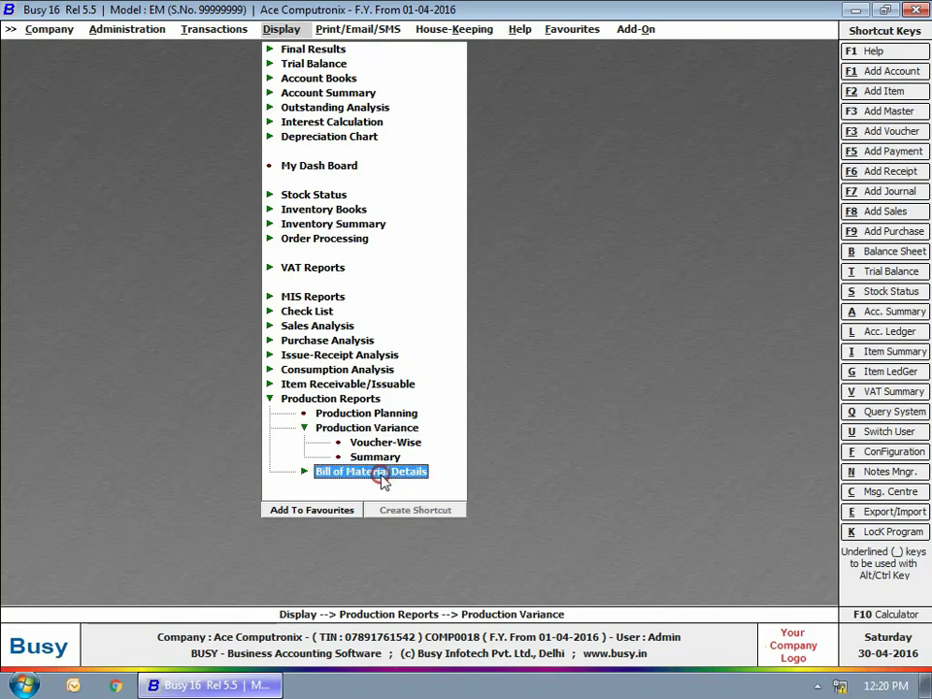
{"action": "left_click", "coordinate": [403, 486]}
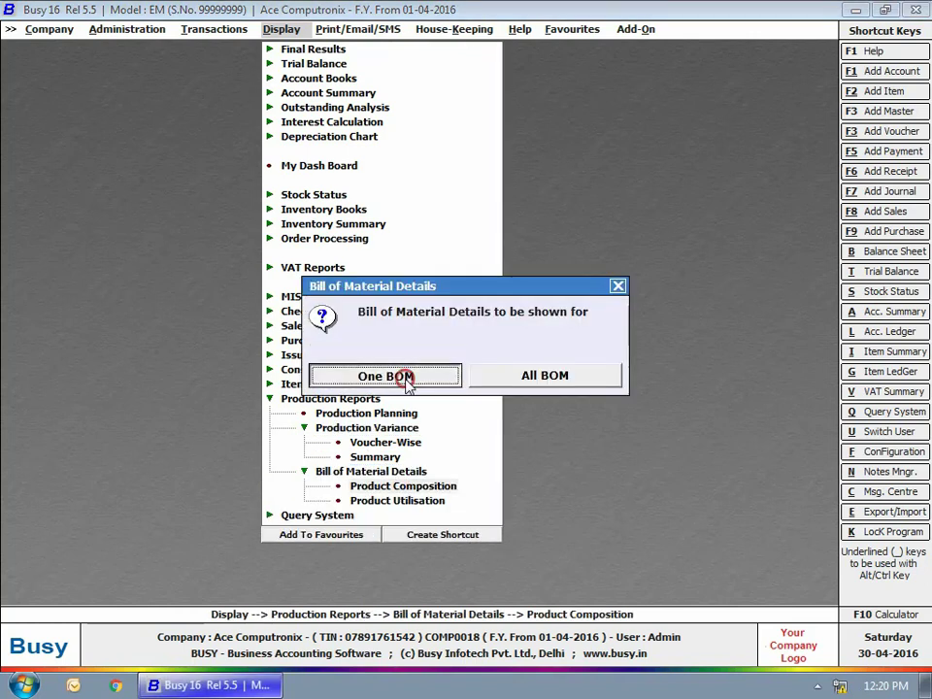
{"action": "left_click", "coordinate": [407, 377]}
{"action": "key", "text": "Return"}
{"action": "key", "text": "Return"}
{"action": "key", "text": "Return"}
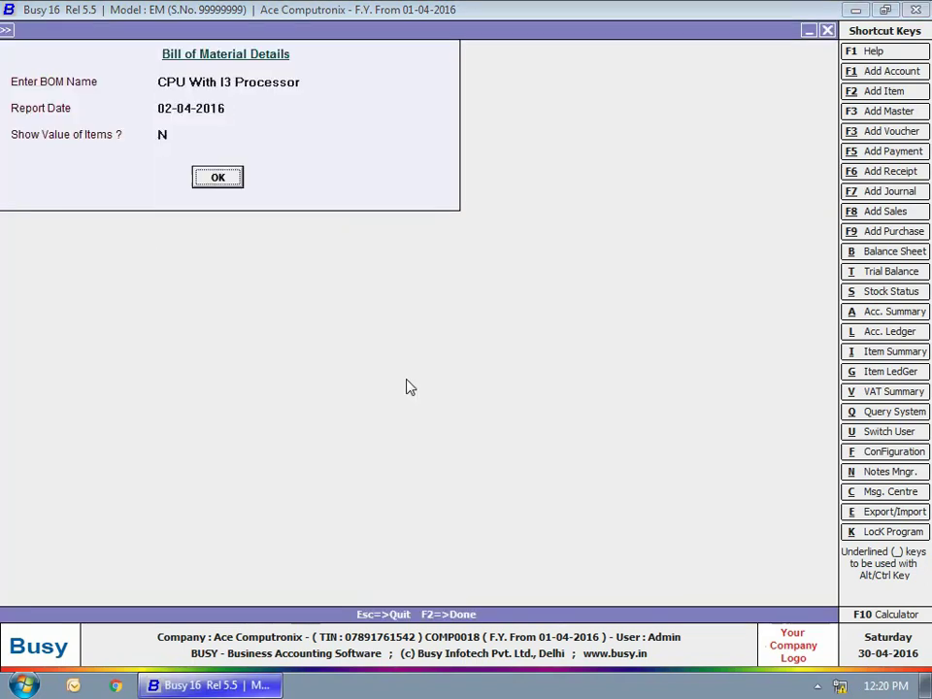
{"action": "key", "text": "Return"}
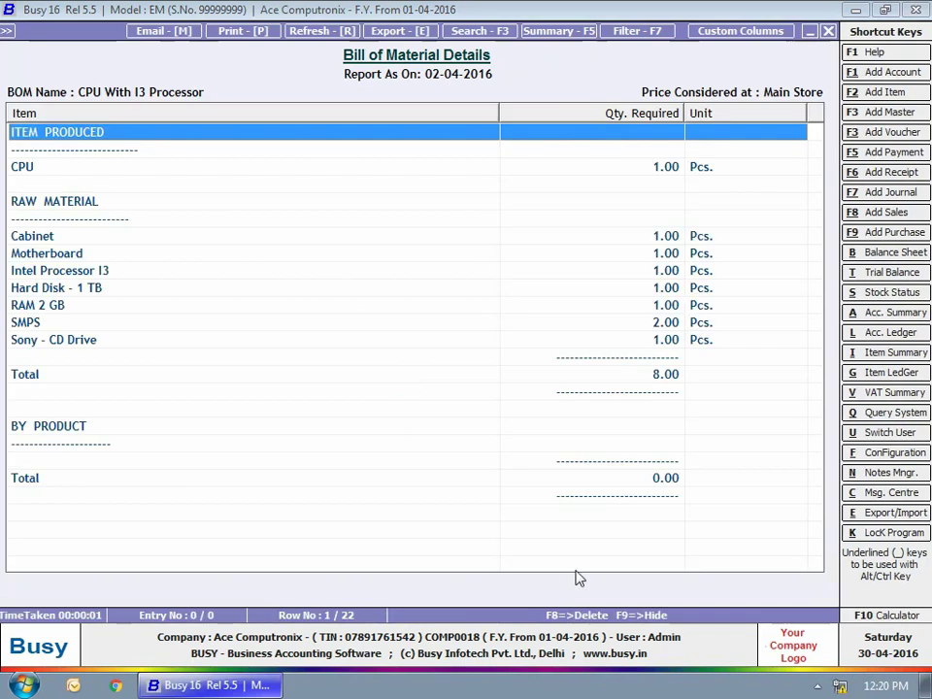
{"action": "key", "text": "Escape"}
{"action": "key", "text": "Escape"}
{"action": "key", "text": "Escape"}
{"action": "key", "text": "Escape"}
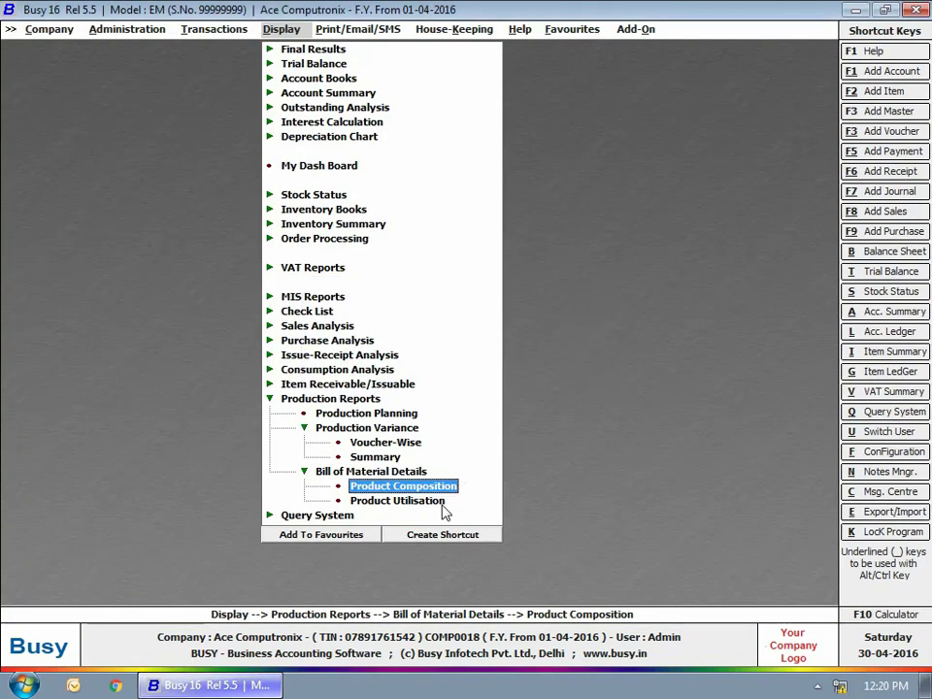
Step: View the Product Utilisation report to see which BOMs use SMPS, and close it
{"action": "left_click", "coordinate": [423, 501]}
{"action": "type", "text": "sm"}
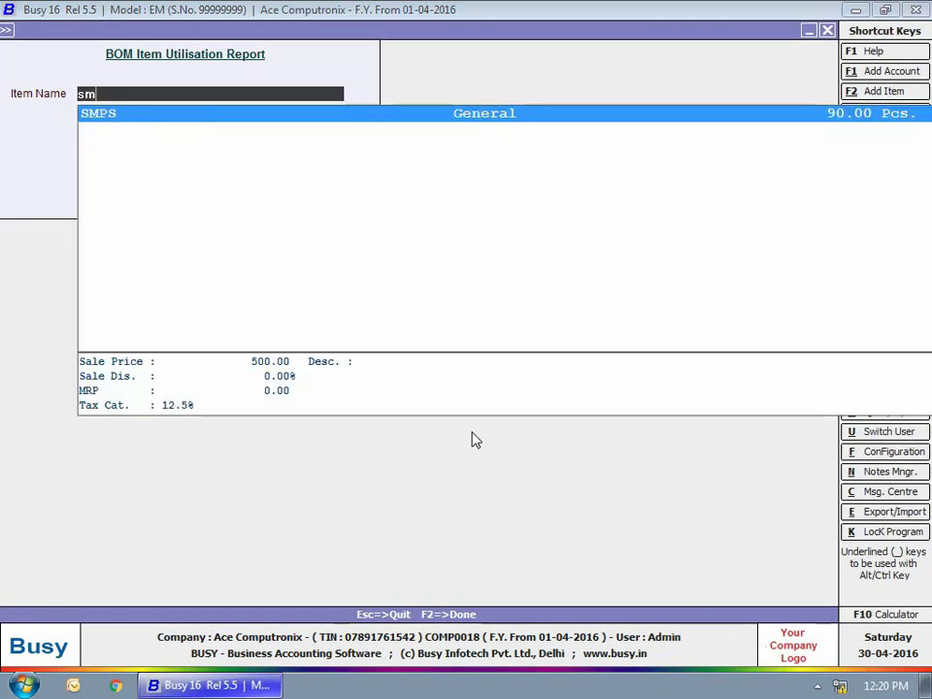
{"action": "key", "text": "Return"}
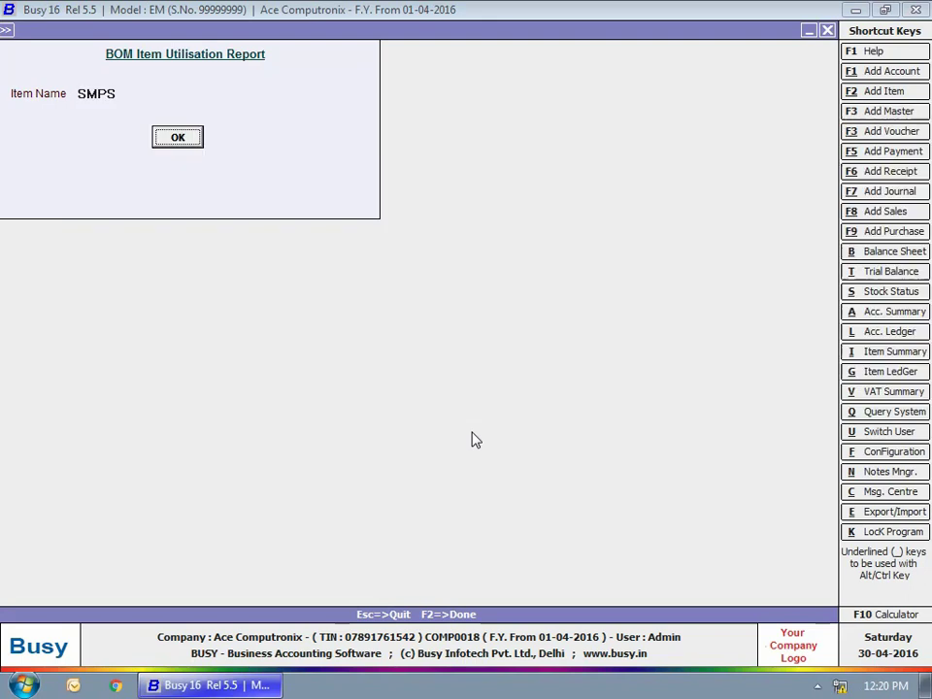
{"action": "key", "text": "Return"}
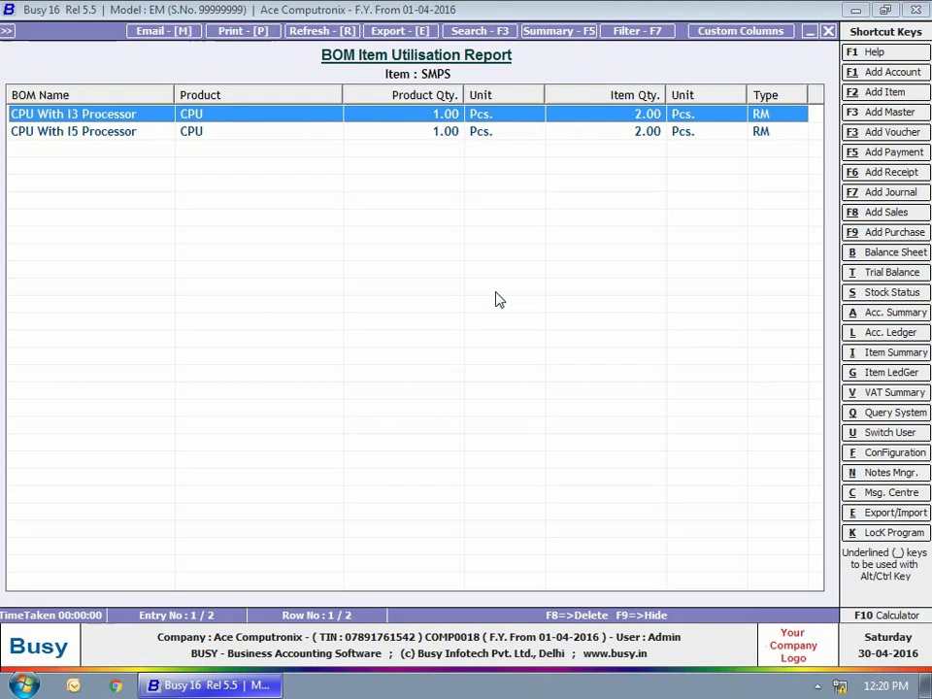
{"action": "key", "text": "Escape"}
{"action": "key", "text": "Escape"}
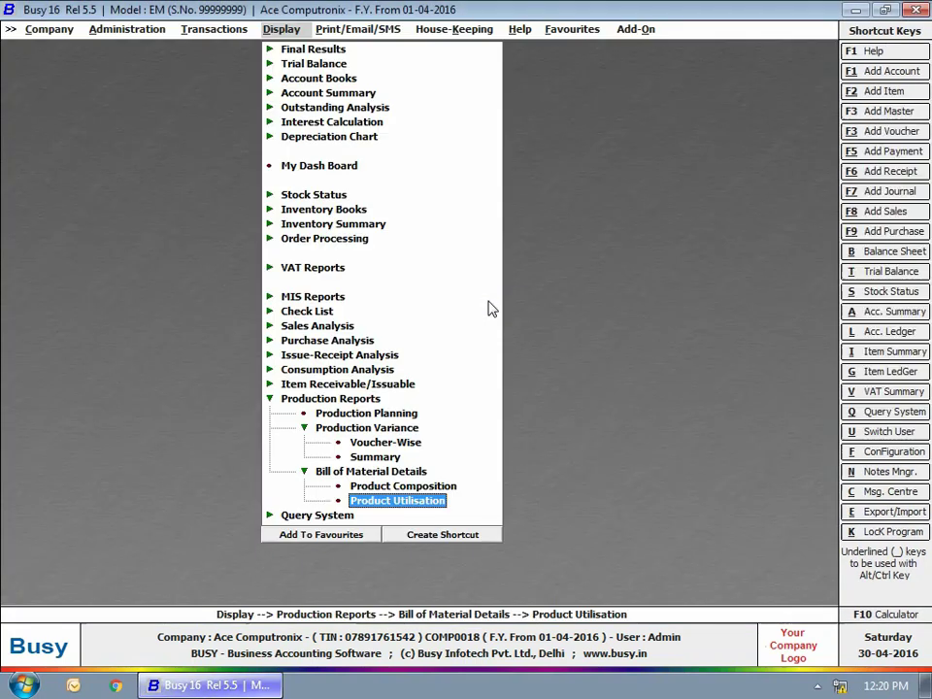
{"action": "key", "text": "Escape"}
{"action": "key", "text": "Escape"}
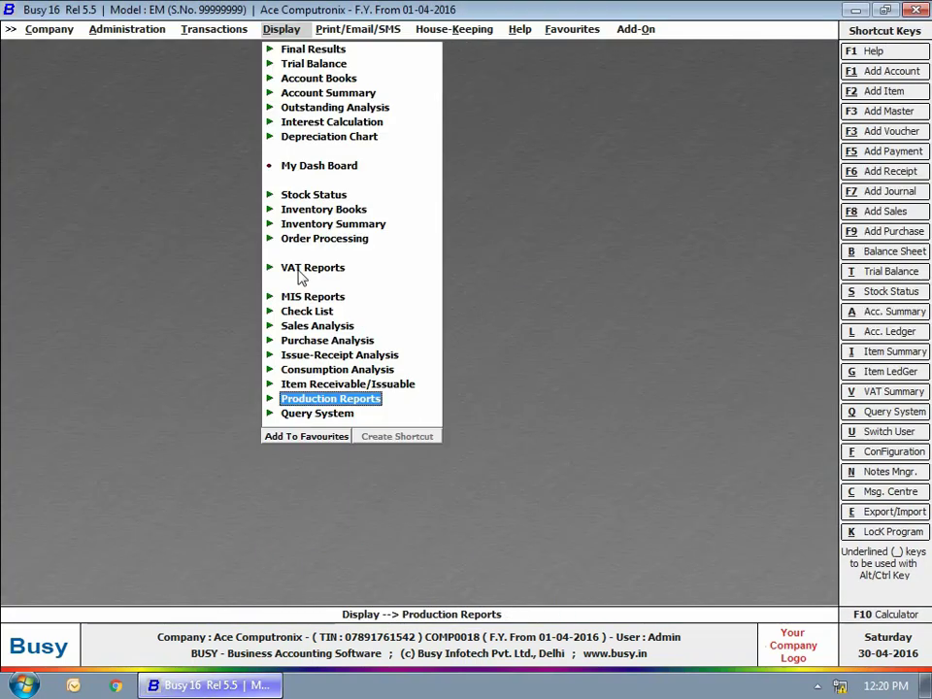
{"action": "key", "text": "Escape"}
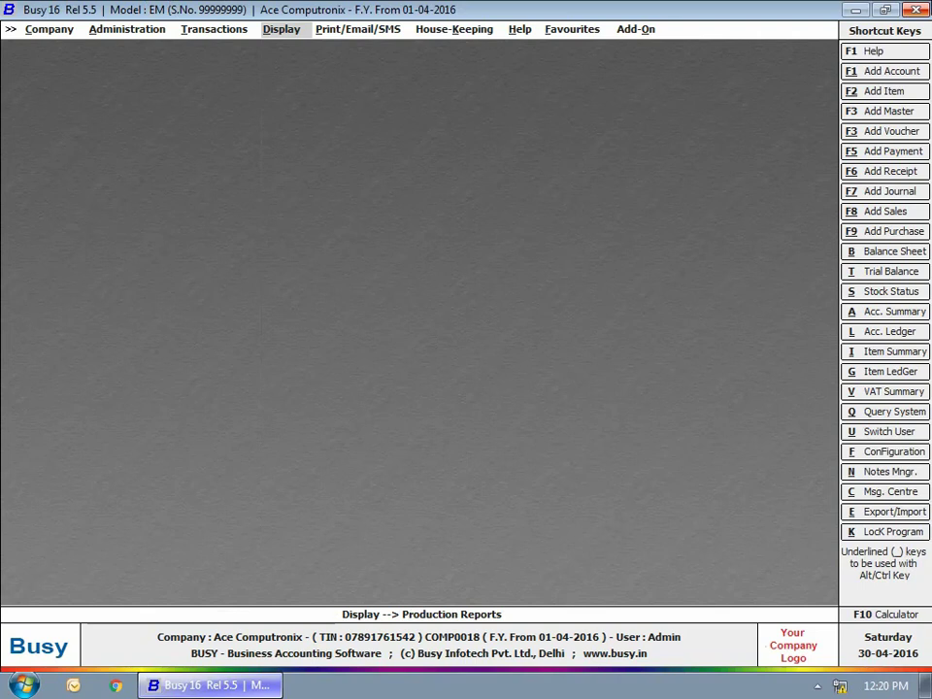
Step: Open the CPU With I3 Processor bill of material for modification
{"action": "left_click", "coordinate": [148, 28]}
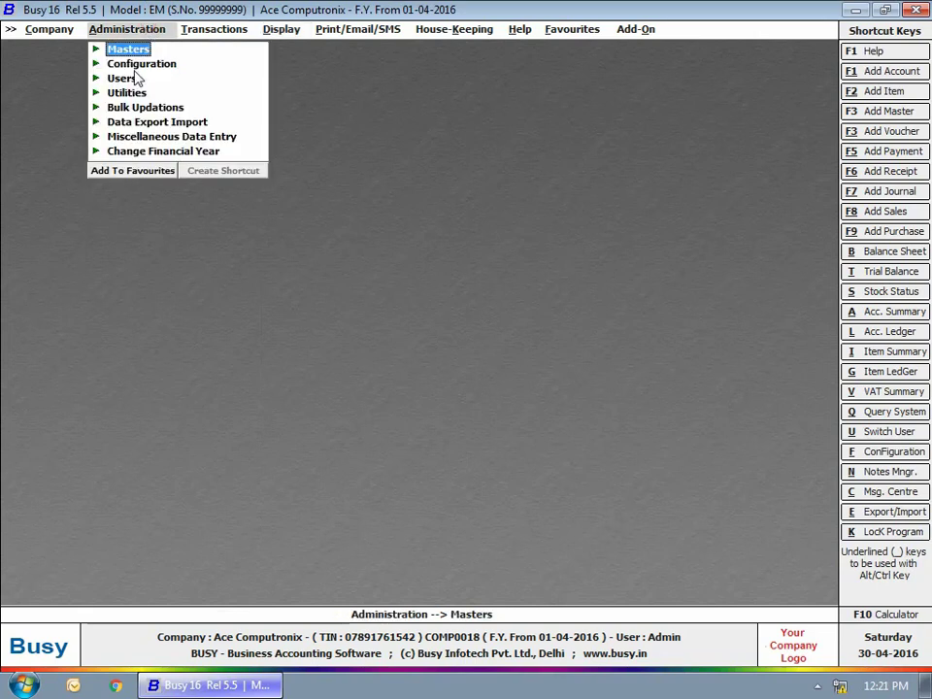
{"action": "left_click", "coordinate": [103, 48]}
{"action": "left_click", "coordinate": [146, 223]}
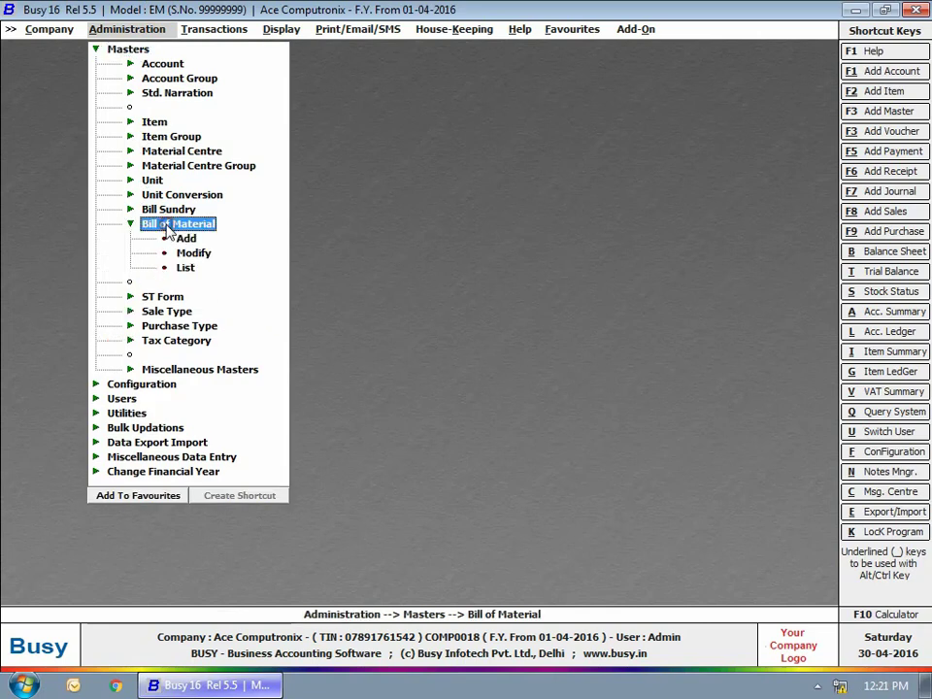
{"action": "left_click", "coordinate": [192, 254]}
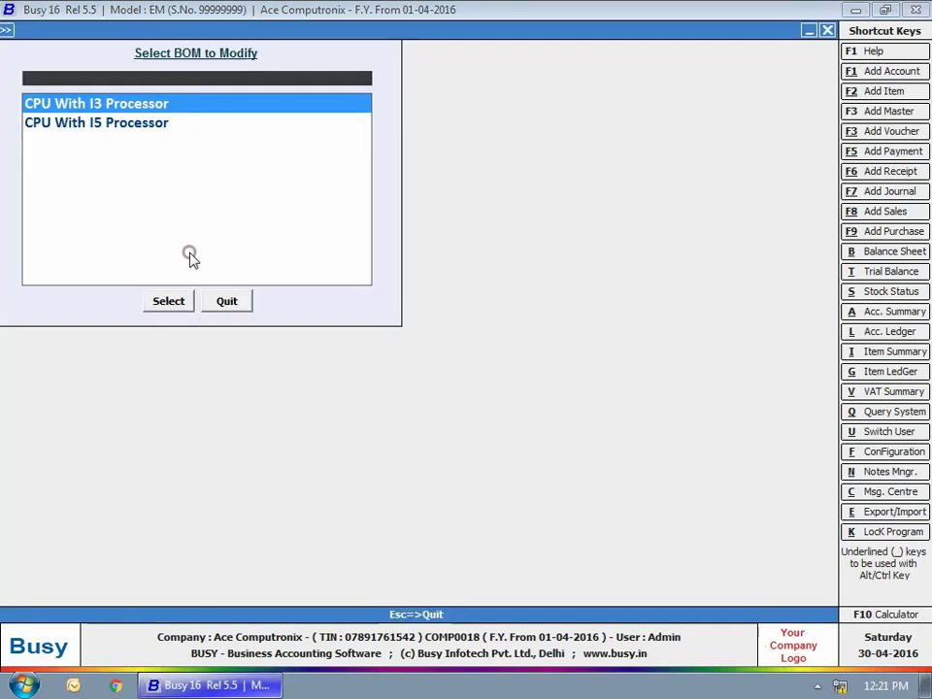
{"action": "left_click", "coordinate": [155, 302]}
Step: Replace RAM 2 GB with RAM 4 GB in the consumed raw materials, save the BOM, and leave the master form
{"action": "left_click", "coordinate": [133, 353]}
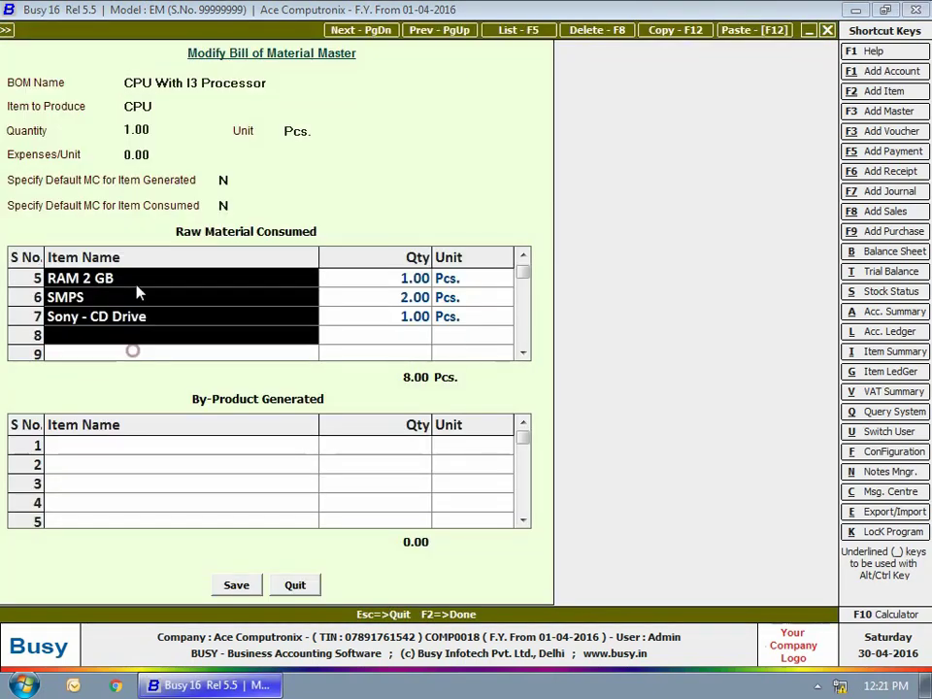
{"action": "left_click", "coordinate": [135, 284]}
{"action": "type", "text": "ra"}
{"action": "key", "text": "Down"}
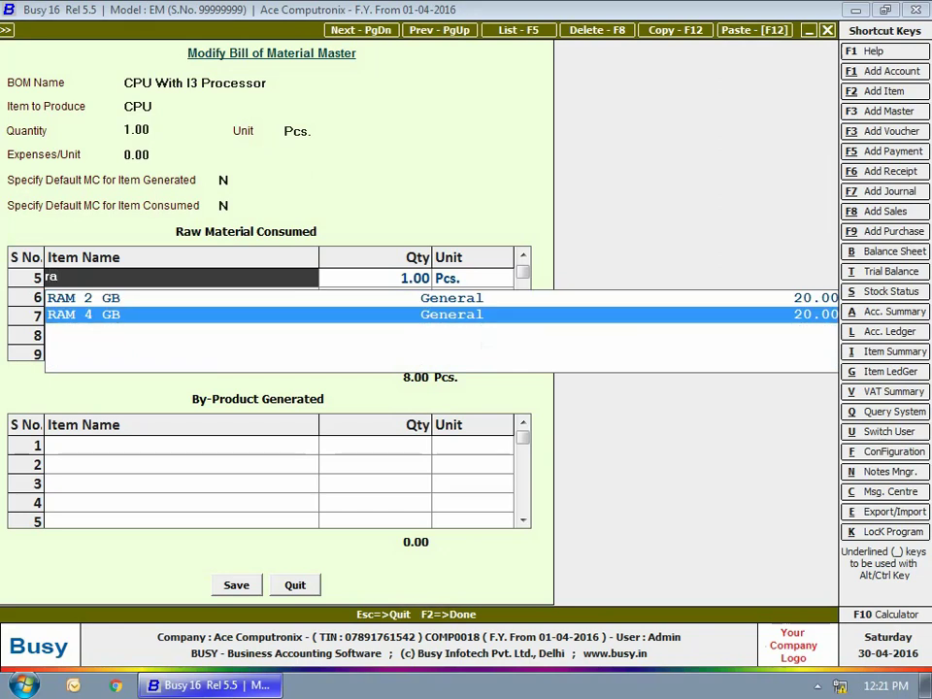
{"action": "key", "text": "Return"}
{"action": "left_click", "coordinate": [249, 587]}
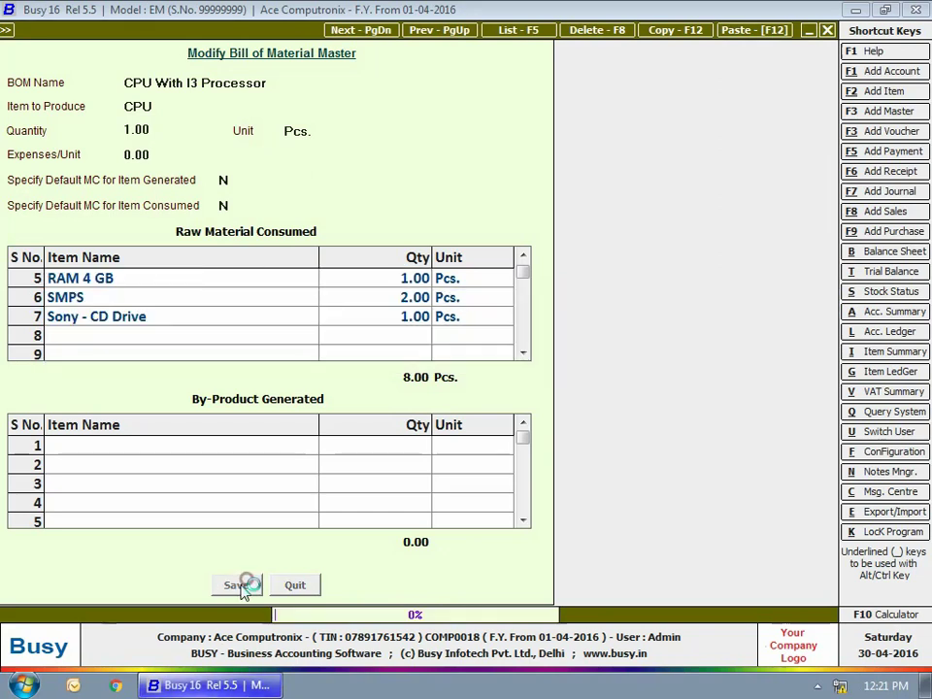
{"action": "key", "text": "Escape"}
{"action": "key", "text": "Escape"}
{"action": "key", "text": "Escape"}
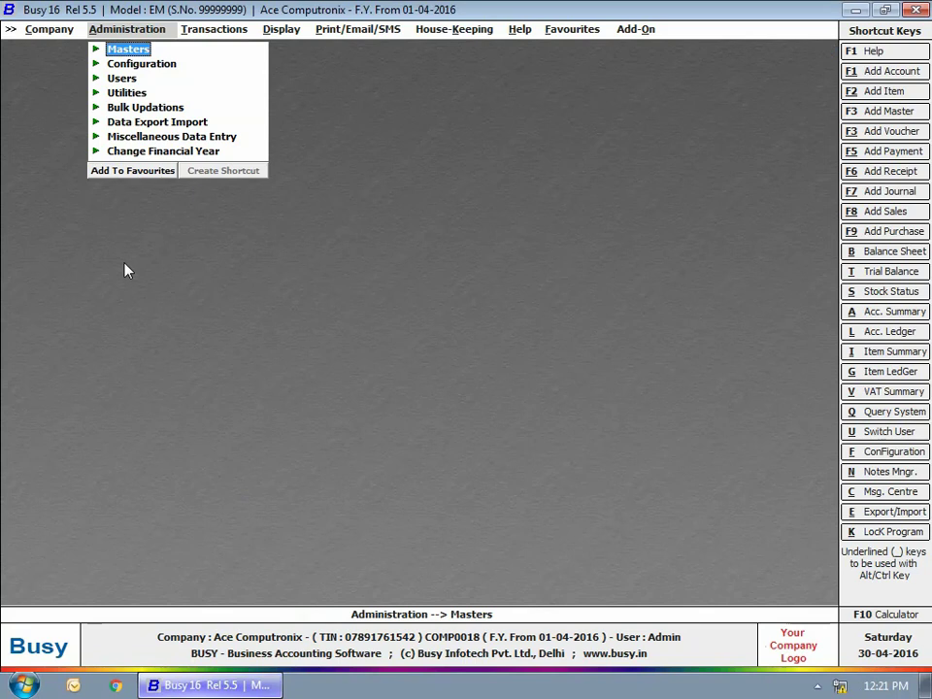
Step: Open the bulk updation utility that regenerates manufacturing vouchers
{"action": "key", "text": "Down"}
{"action": "key", "text": "Down"}
{"action": "key", "text": "Down"}
{"action": "key", "text": "Down"}
{"action": "key", "text": "Return"}
{"action": "left_click", "coordinate": [190, 355]}
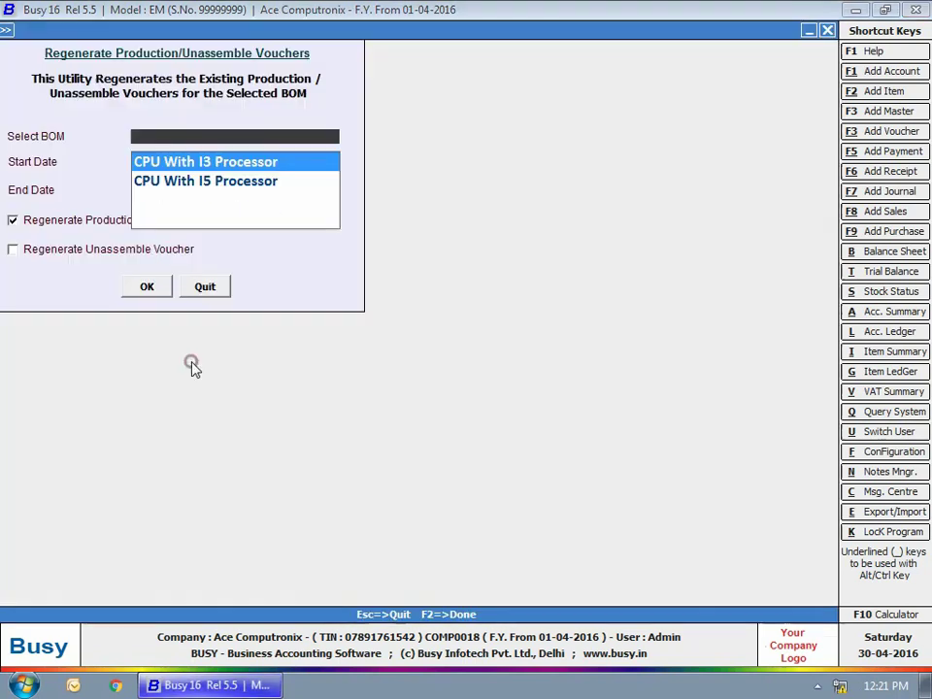
Step: Regenerate only the production vouchers of the CPU With I3 Processor BOM from 01-04-2016 to 02-04-2016
{"action": "left_click", "coordinate": [181, 165]}
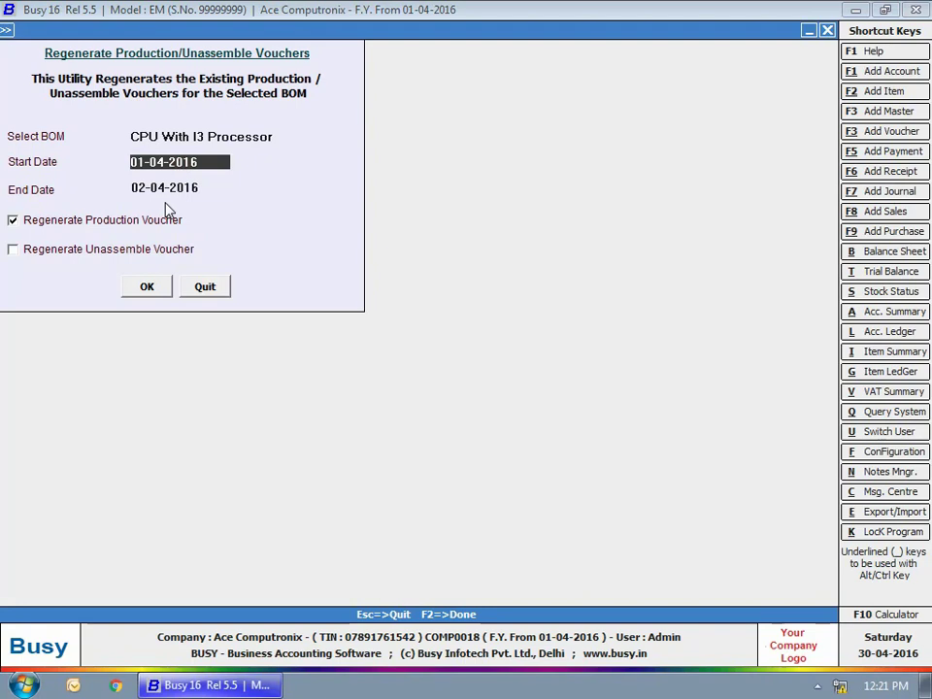
{"action": "left_click", "coordinate": [83, 250]}
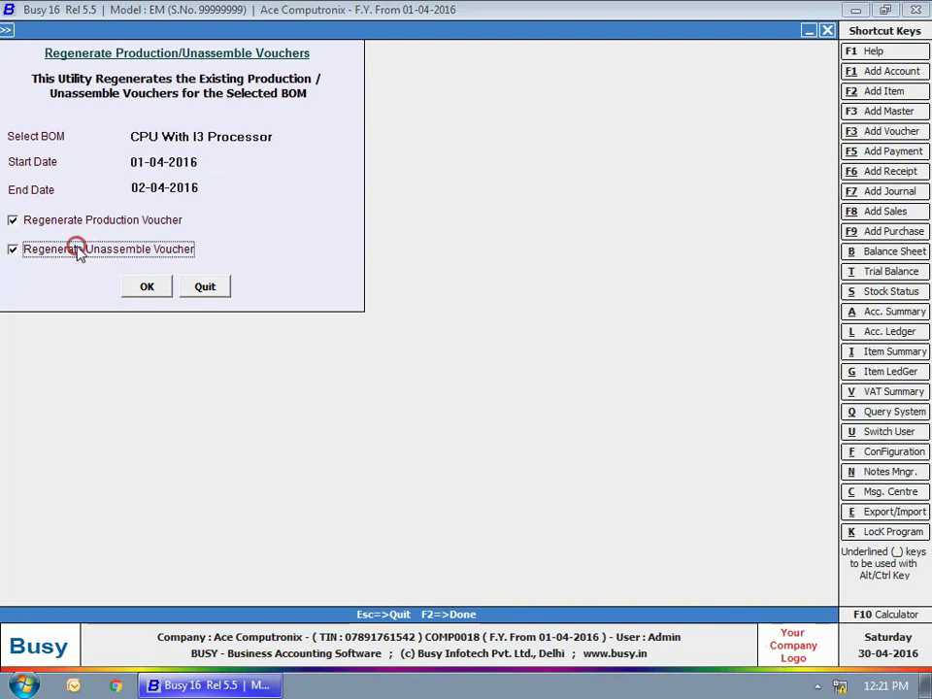
{"action": "left_click", "coordinate": [99, 254]}
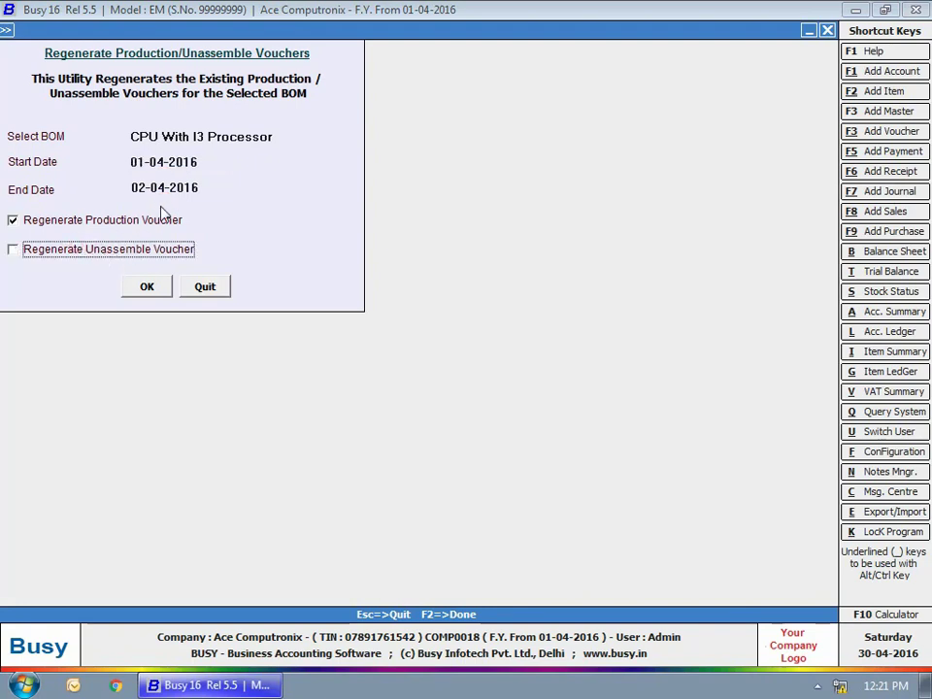
{"action": "left_click", "coordinate": [149, 291]}
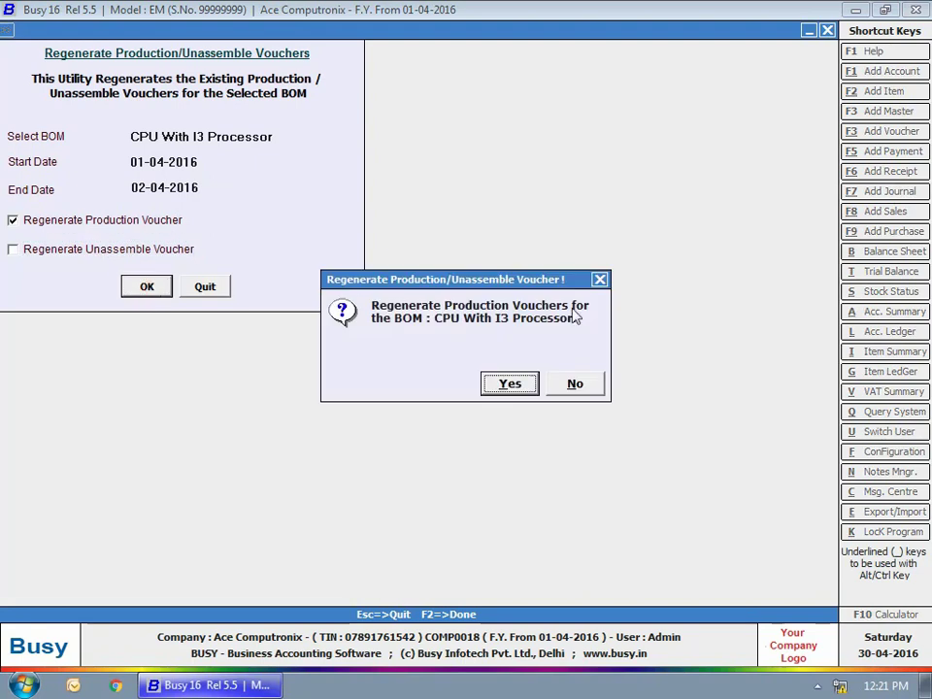
{"action": "left_click", "coordinate": [510, 385]}
{"action": "left_click", "coordinate": [574, 381]}
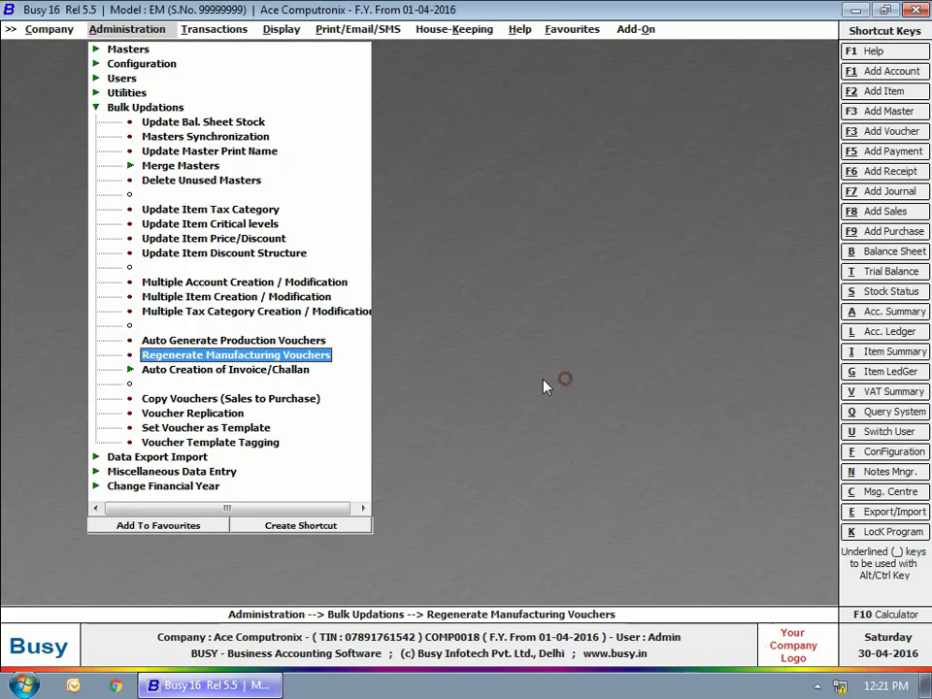
Step: Leave the regeneration utility menu and open the 01-04-2016 production voucher for CPU With I3 Processor
{"action": "key", "text": "Escape"}
{"action": "left_click", "coordinate": [224, 21]}
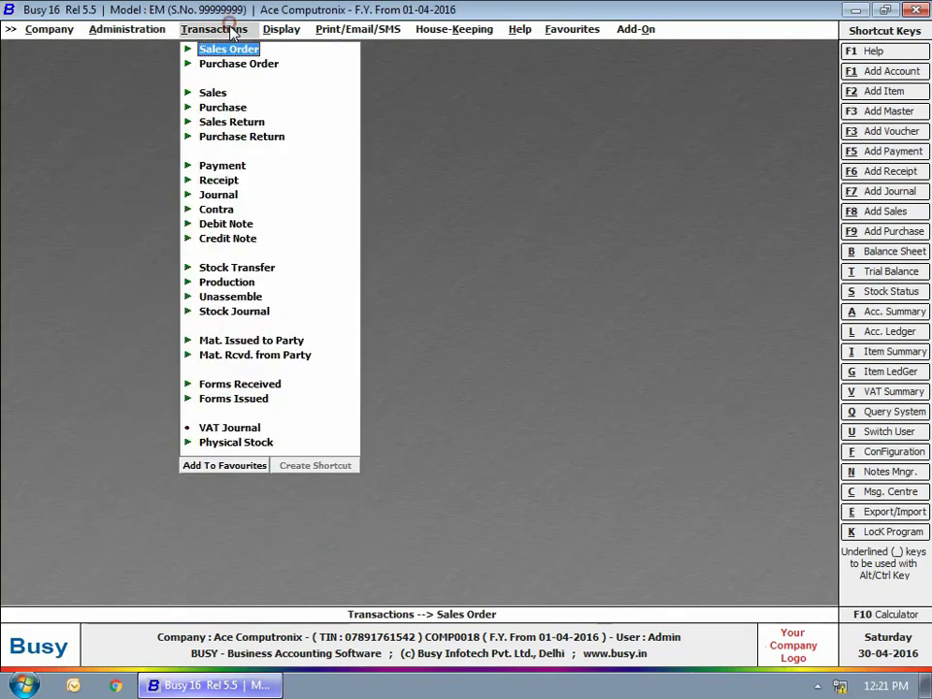
{"action": "left_click", "coordinate": [237, 281]}
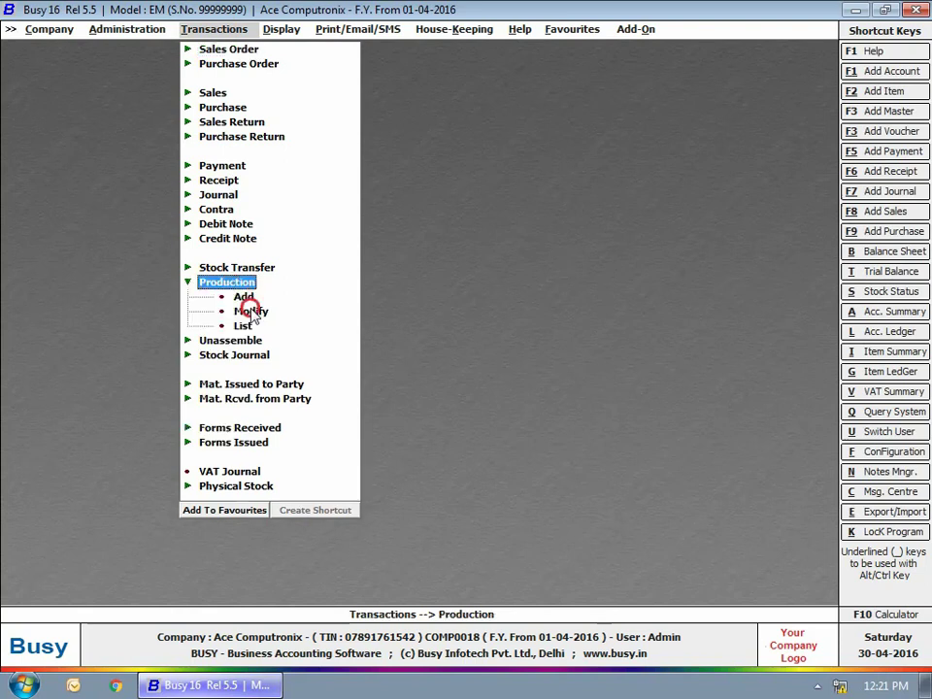
{"action": "left_click", "coordinate": [250, 310]}
{"action": "key", "text": "Return"}
{"action": "left_click", "coordinate": [186, 188]}
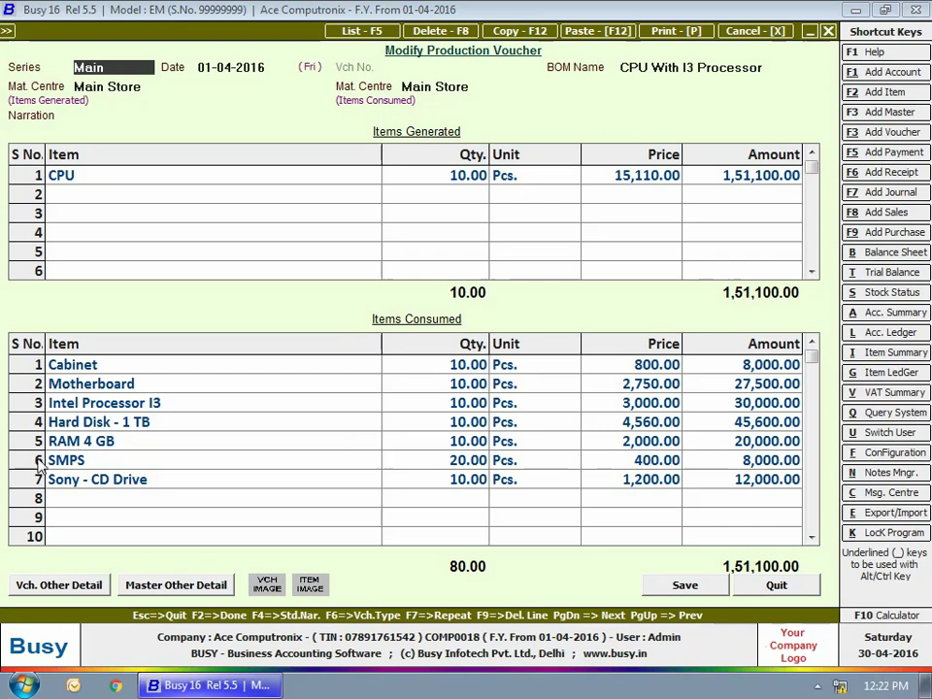
Step: Check the RAM and hard disk lines among the voucher's consumed items and close it without changes
{"action": "left_click", "coordinate": [78, 443]}
{"action": "left_click", "coordinate": [618, 424]}
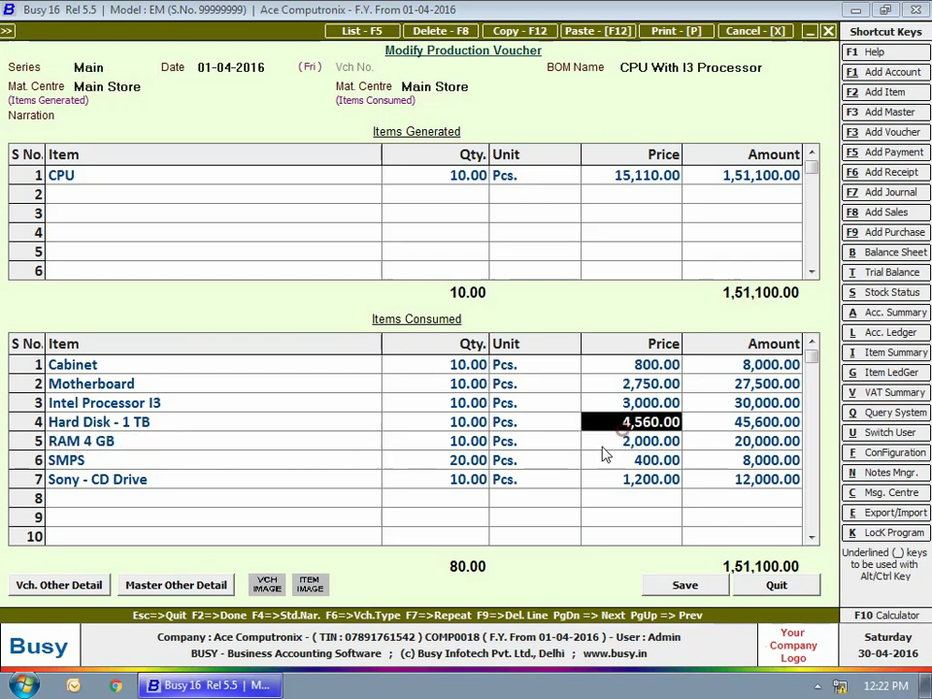
{"action": "key", "text": "Escape"}
{"action": "key", "text": "Escape"}
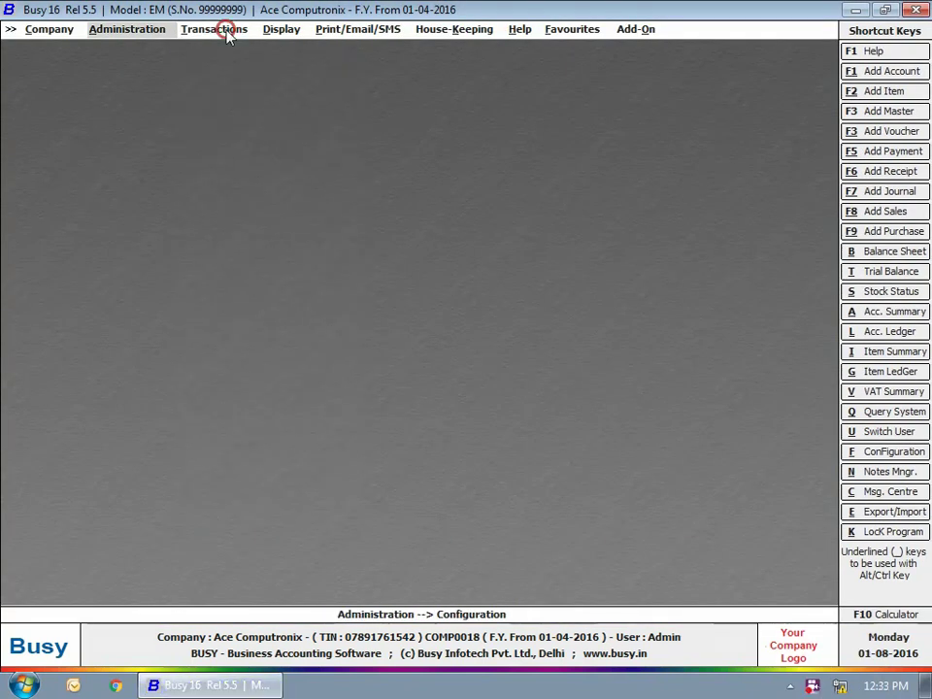
Step: Start a new sales voucher dated 05-04-2016 with sale type VAT/12.5% (T) for Whiz Traders from Main Store
{"action": "left_click", "coordinate": [226, 34]}
{"action": "left_click", "coordinate": [212, 48]}
{"action": "left_click", "coordinate": [239, 64]}
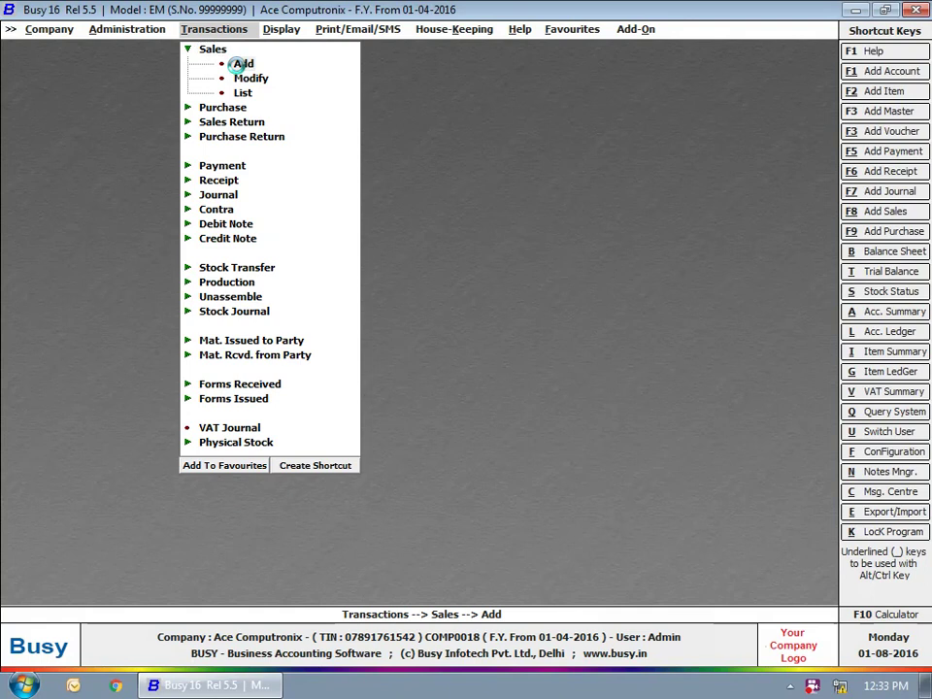
{"action": "type", "text": "5-4"}
{"action": "key", "text": "Return"}
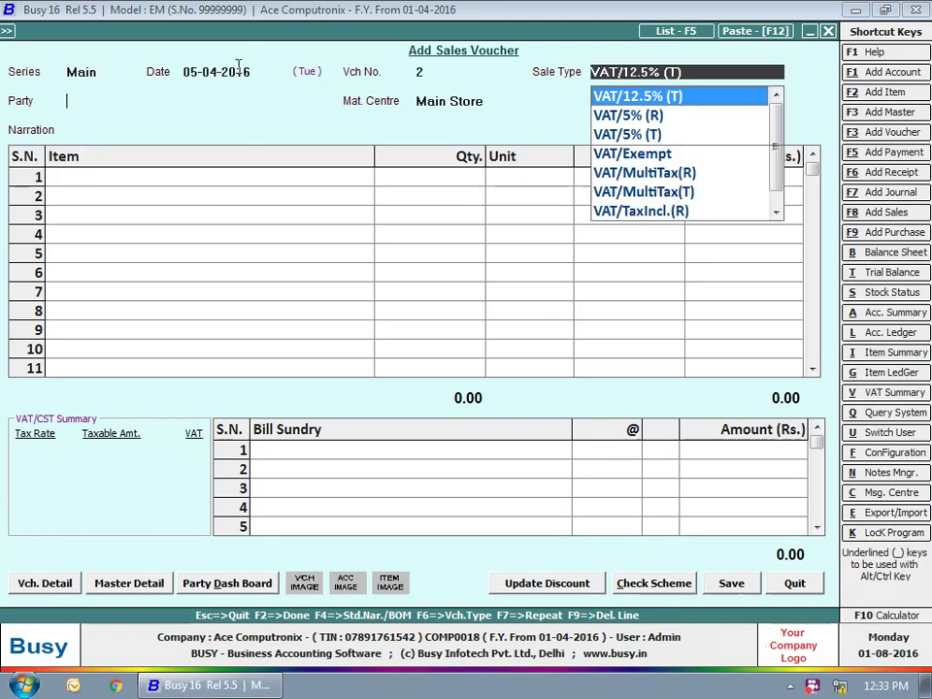
{"action": "key", "text": "Return"}
{"action": "type", "text": "wh"}
{"action": "key", "text": "Return"}
{"action": "key", "text": "Return"}
{"action": "key", "text": "Return"}
Step: Add 25 pcs. of CPU as the first item of the sales voucher, keeping the default price
{"action": "type", "text": "c"}
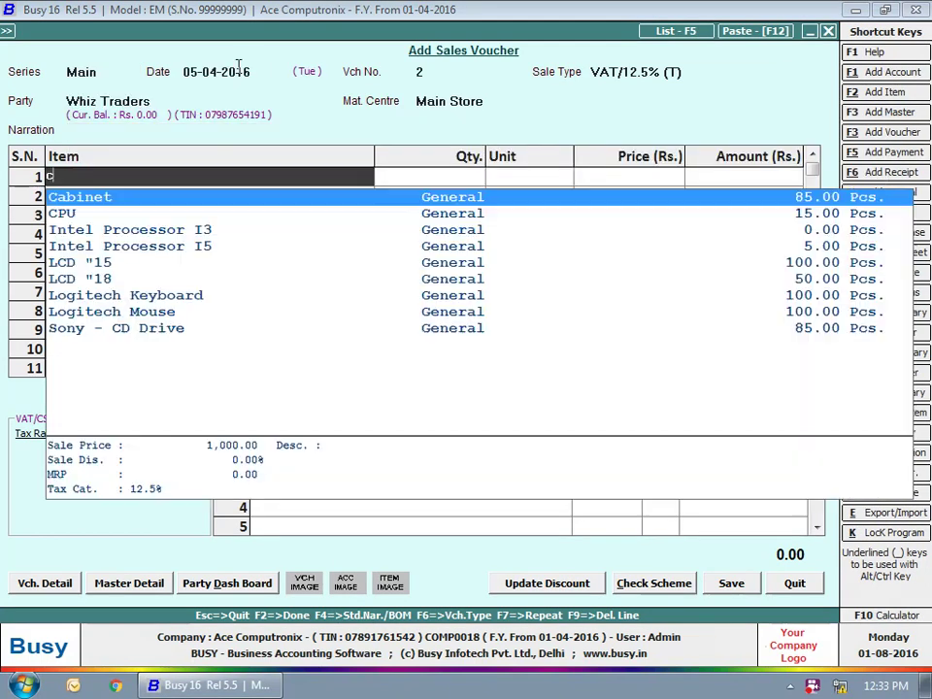
{"action": "type", "text": "p"}
{"action": "key", "text": "Return"}
{"action": "type", "text": "25"}
{"action": "key", "text": "Return"}
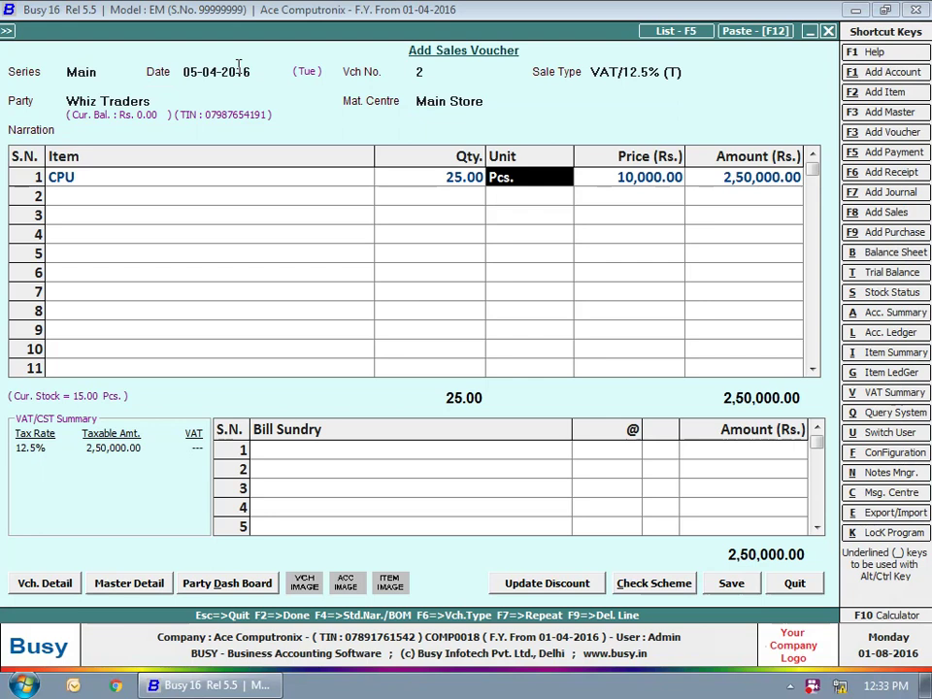
{"action": "key", "text": "Return"}
{"action": "key", "text": "Return"}
Step: Add 25 pcs. of Logitech Keyboard to the sales voucher at the default price
{"action": "type", "text": "key"}
{"action": "key", "text": "Return"}
{"action": "type", "text": "2"}
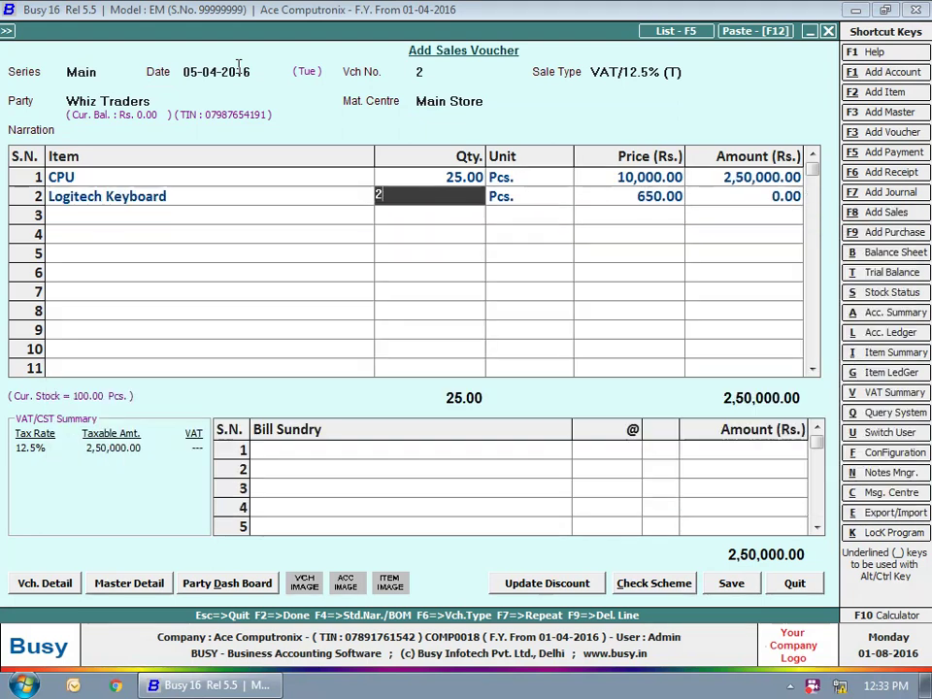
{"action": "type", "text": "5"}
{"action": "key", "text": "Return"}
{"action": "key", "text": "Return"}
{"action": "key", "text": "Return"}
Step: Add 25 pcs. of Logitech Mouse to the sales voucher at the default price
{"action": "type", "text": "mou"}
{"action": "key", "text": "Return"}
{"action": "type", "text": "25"}
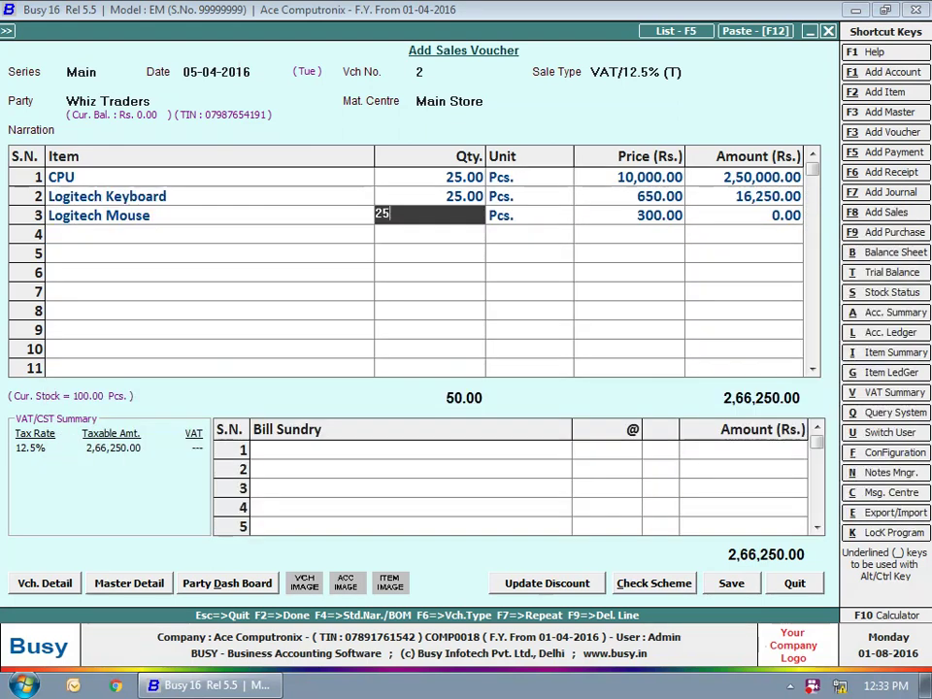
{"action": "key", "text": "Return"}
{"action": "key", "text": "Return"}
{"action": "key", "text": "Return"}
{"action": "key", "text": "Return"}
Step: Add 25 pcs. of LCD "15 to the sales voucher and finish the item list
{"action": "type", "text": "lcd"}
{"action": "key", "text": "Return"}
{"action": "type", "text": "25"}
{"action": "key", "text": "Return"}
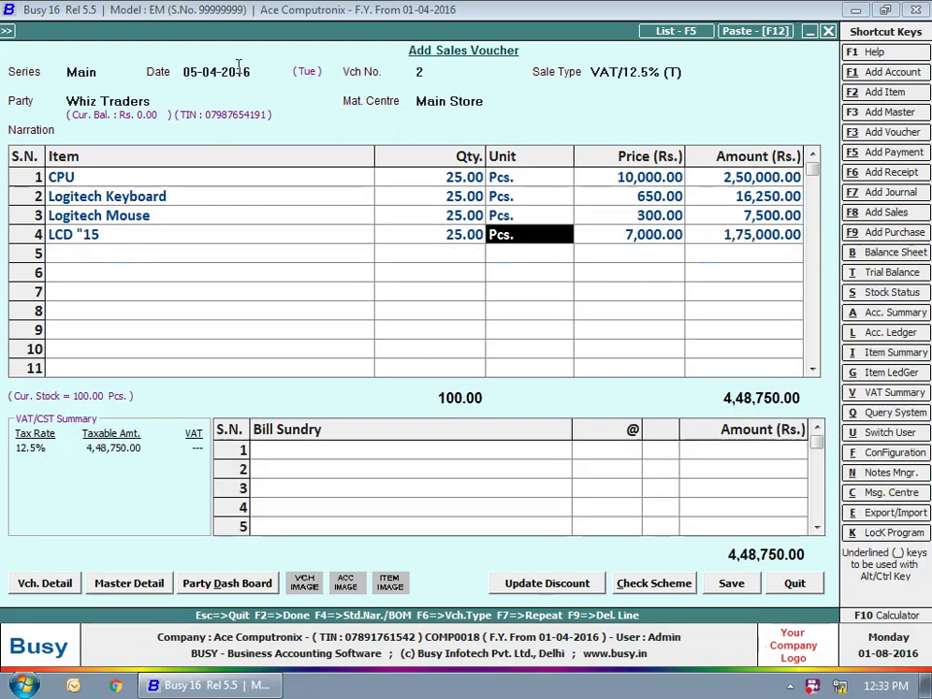
{"action": "key", "text": "Return"}
{"action": "key", "text": "Return"}
{"action": "key", "text": "Return"}
{"action": "key", "text": "Return"}
Step: Apply the VAT bill sundry at 12.5% to the sales voucher
{"action": "type", "text": "vat"}
{"action": "key", "text": "Return"}
{"action": "key", "text": "Return"}
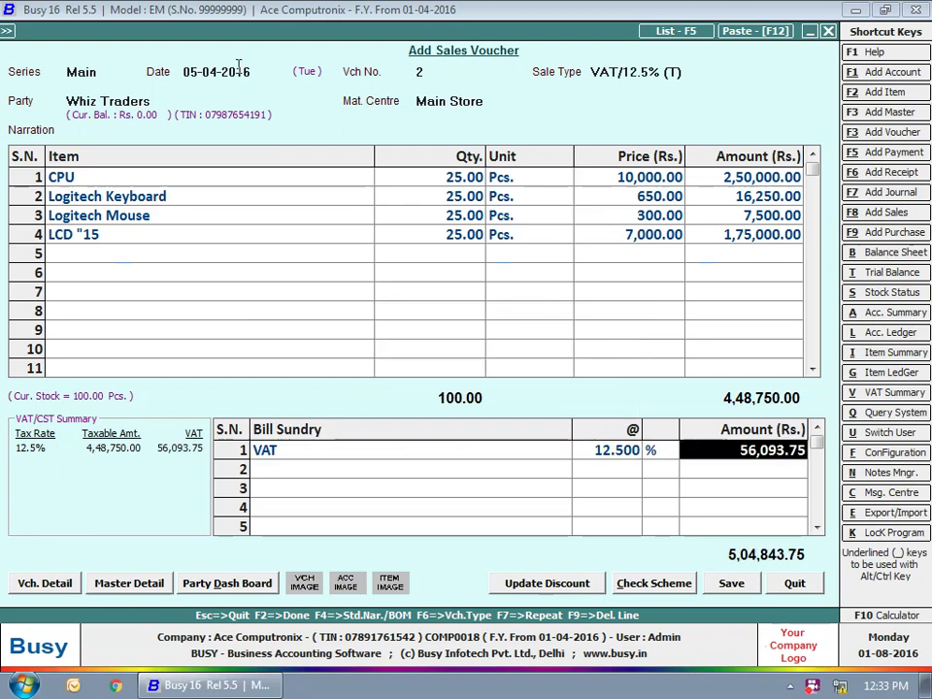
Step: Save the sales voucher, accepting negative CPU stock, skip printing the invoice, and leave the voucher form
{"action": "key", "text": "F2"}
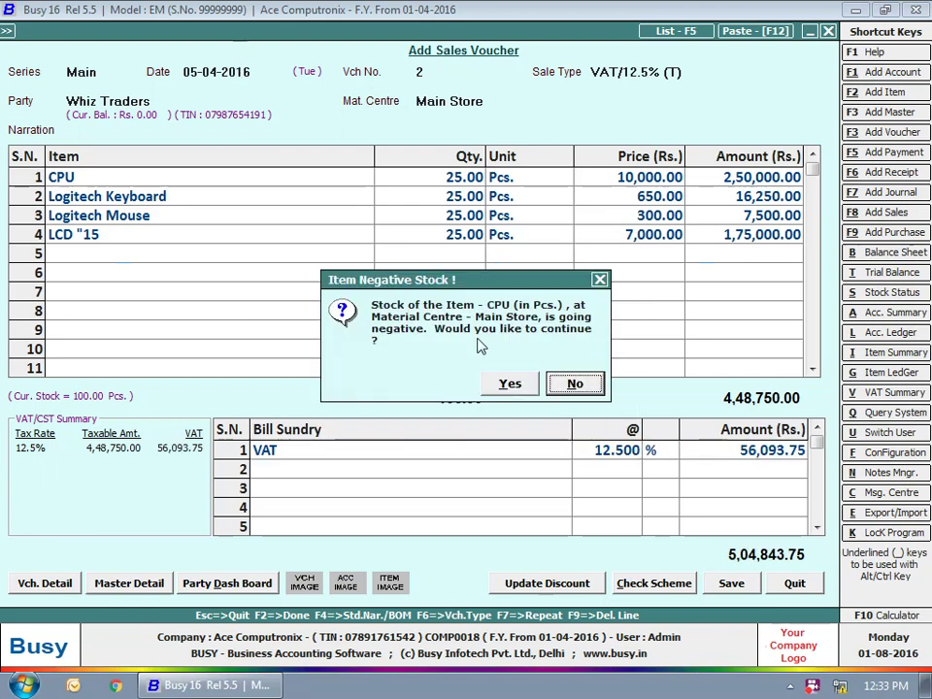
{"action": "left_click", "coordinate": [509, 384]}
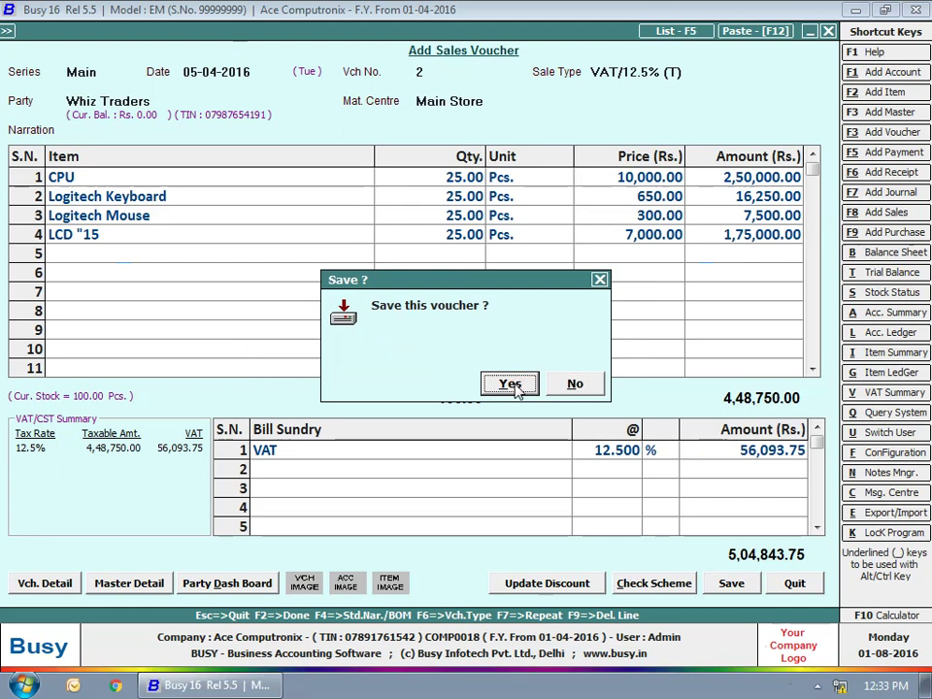
{"action": "left_click", "coordinate": [512, 384]}
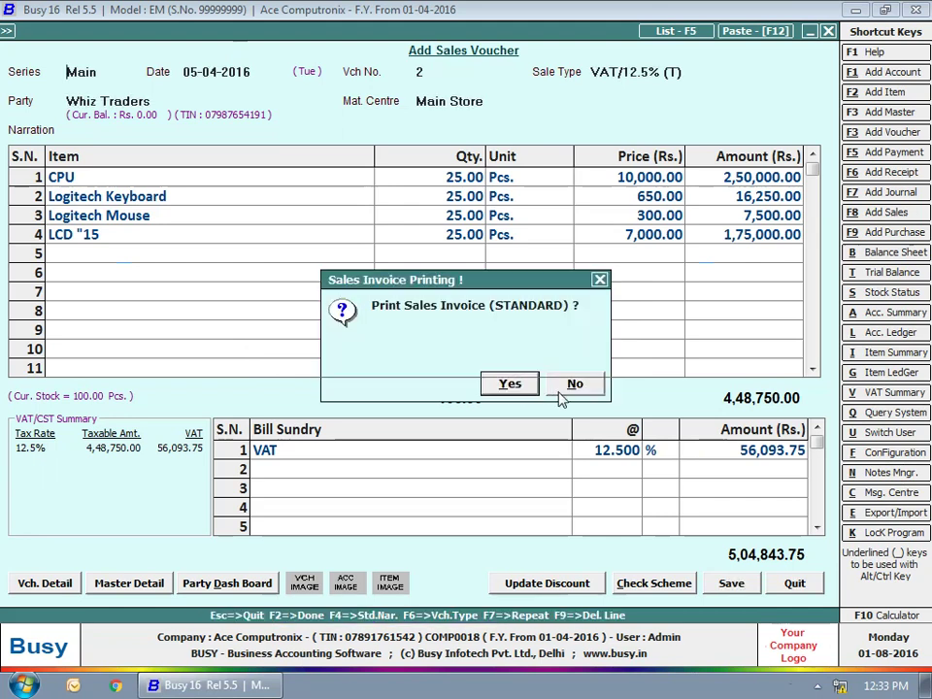
{"action": "left_click", "coordinate": [574, 383]}
{"action": "key", "text": "Escape"}
{"action": "key", "text": "Escape"}
Step: Open the bulk utility that auto-generates production vouchers and target the single item CPU with the CPU With I3 Processor BOM
{"action": "left_click", "coordinate": [126, 29]}
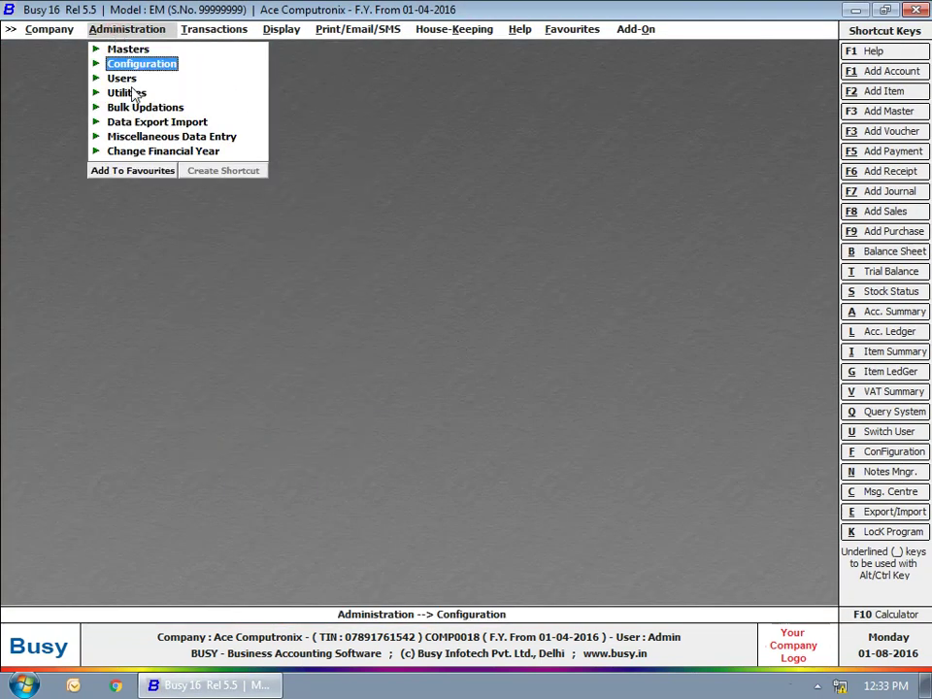
{"action": "left_click", "coordinate": [141, 107]}
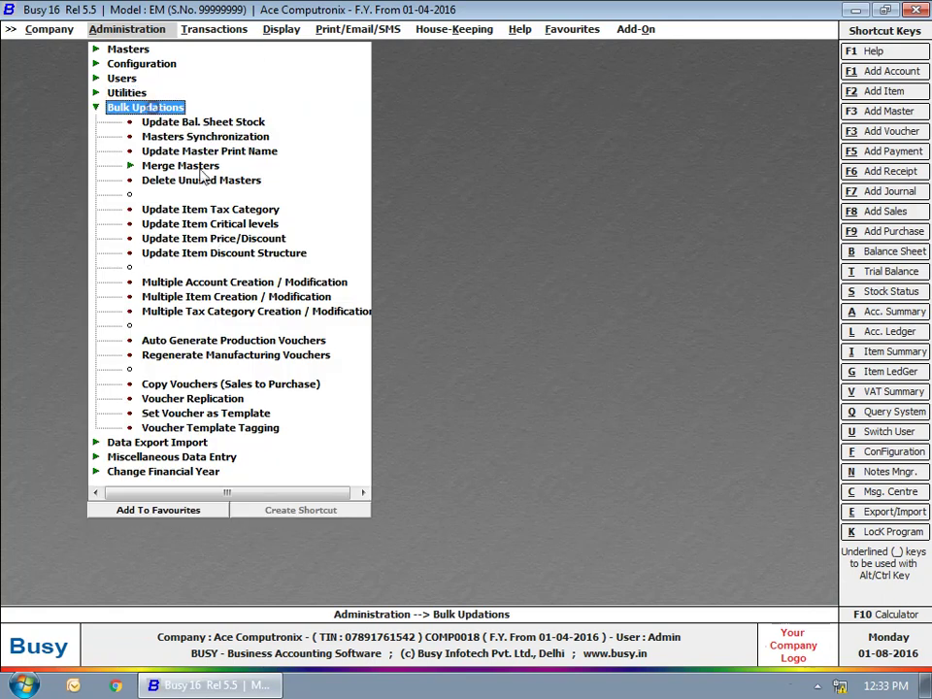
{"action": "left_click", "coordinate": [214, 340]}
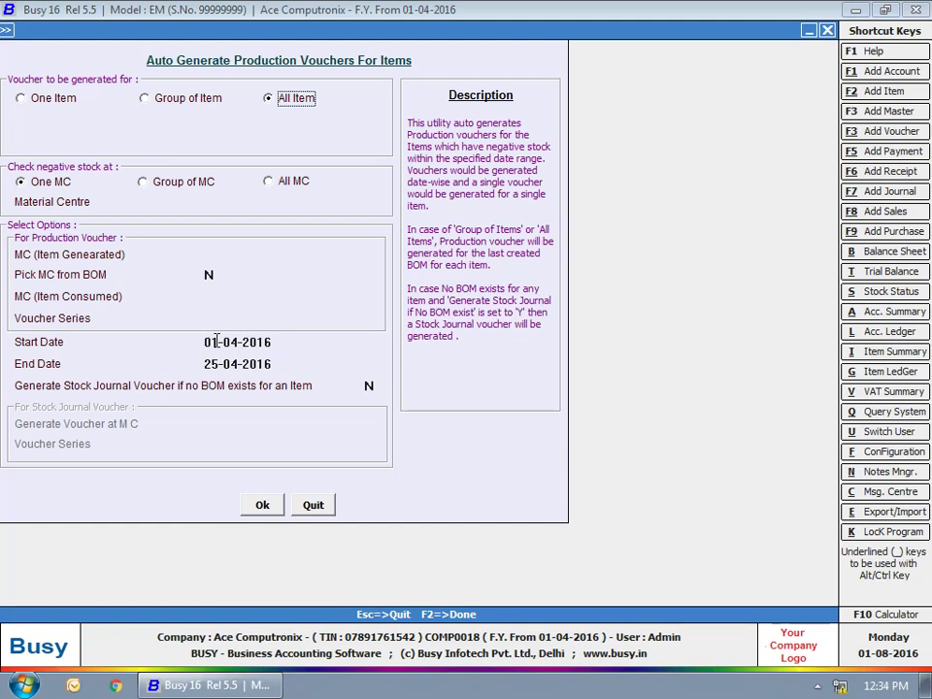
{"action": "left_click", "coordinate": [75, 98]}
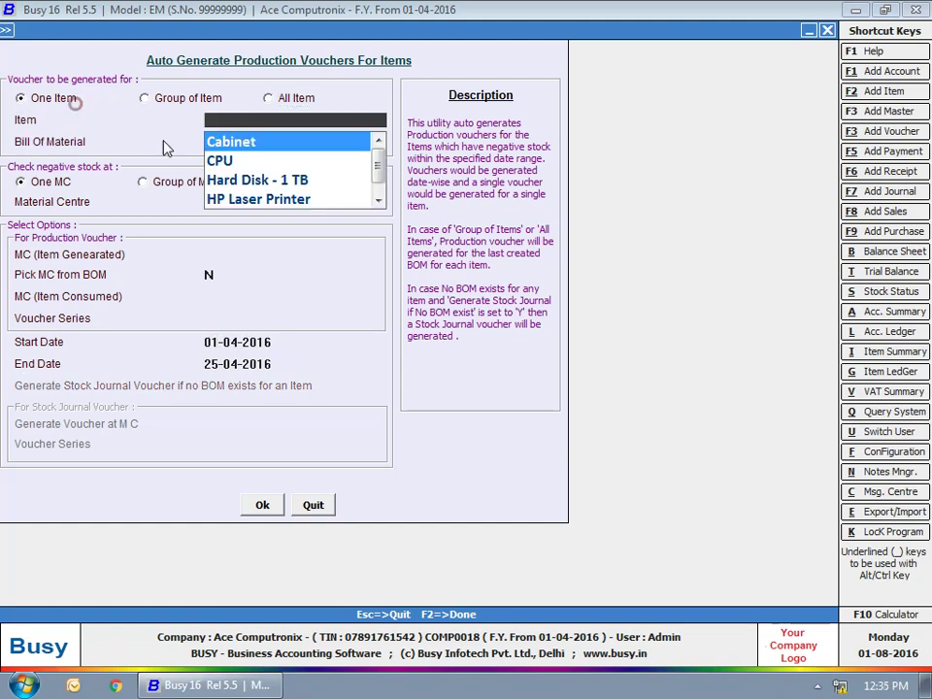
{"action": "left_click", "coordinate": [254, 163]}
{"action": "left_click", "coordinate": [254, 164]}
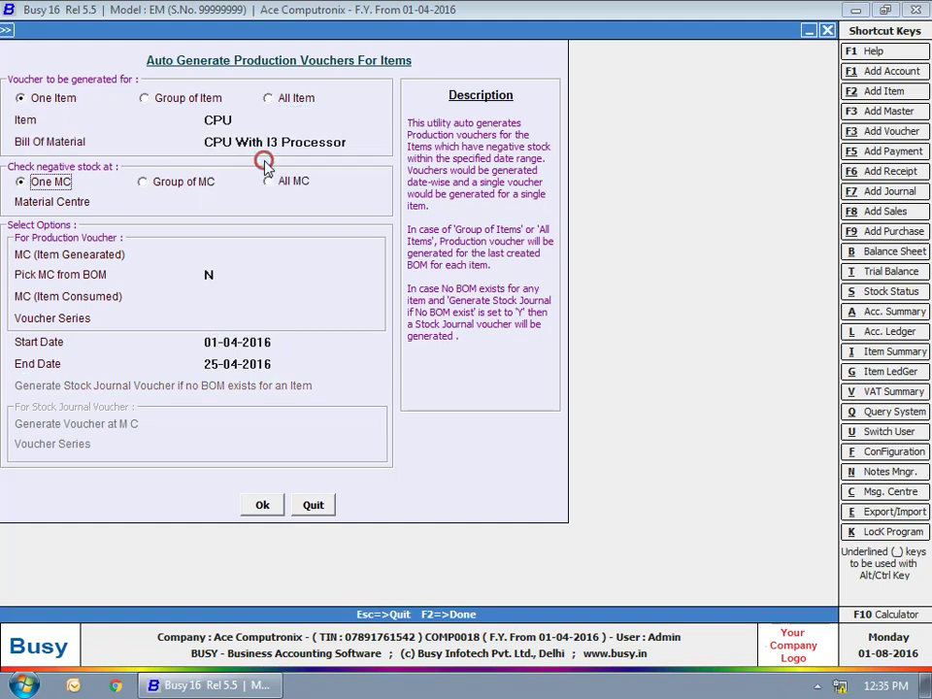
Step: Set Main Store for the negative stock check, items generated and items consumed, with voucher series Main
{"action": "left_click", "coordinate": [157, 202]}
{"action": "left_click", "coordinate": [229, 222]}
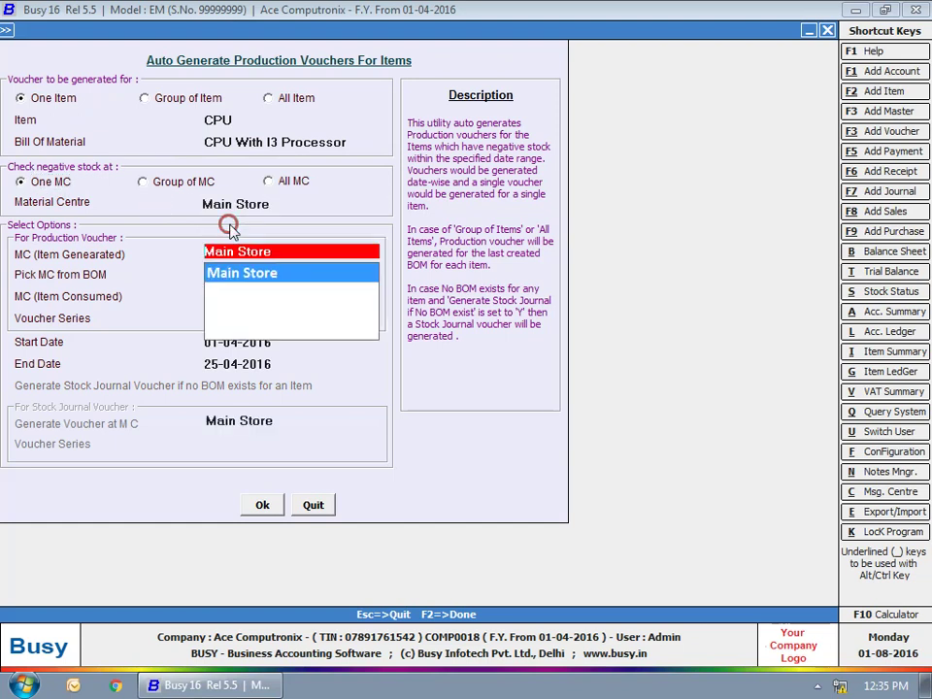
{"action": "left_click", "coordinate": [238, 272]}
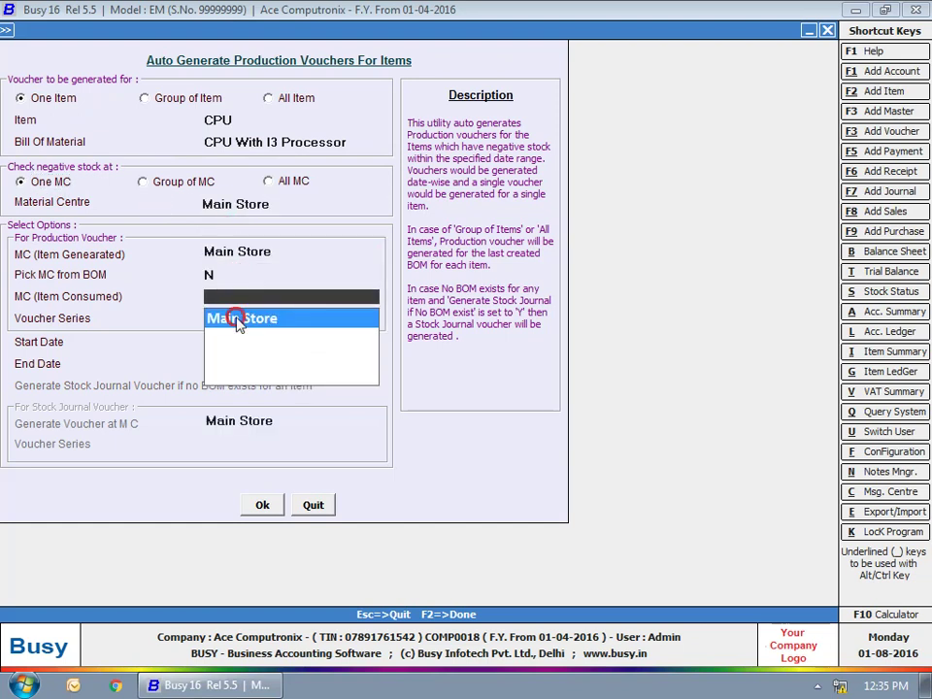
{"action": "left_click", "coordinate": [238, 322]}
{"action": "left_click", "coordinate": [230, 333]}
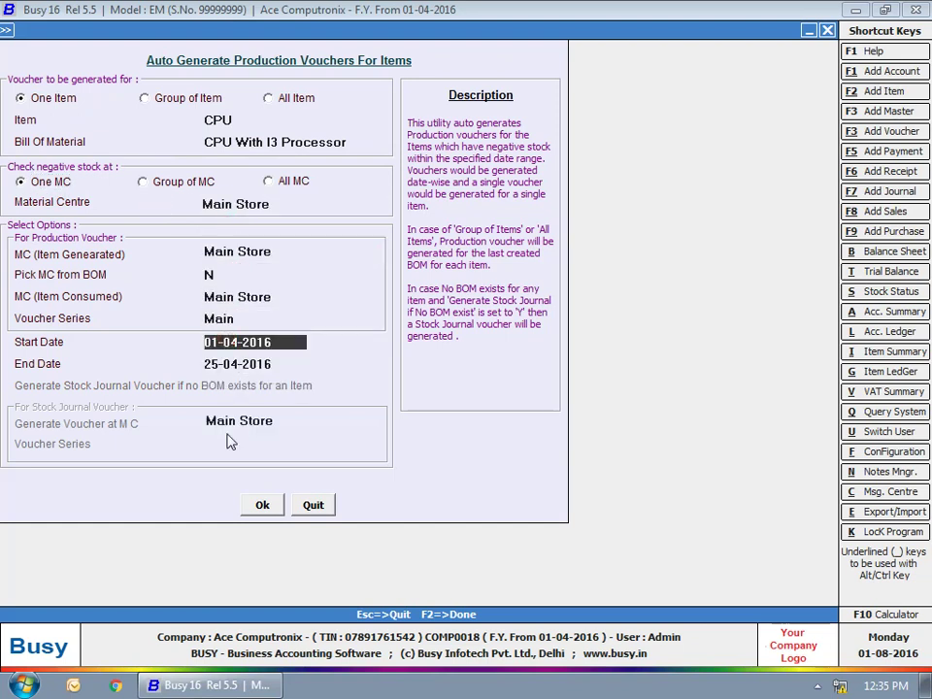
Step: Generate the production vouchers for 01-04-2016 to 25-04-2016 and close the utility
{"action": "left_click", "coordinate": [261, 505]}
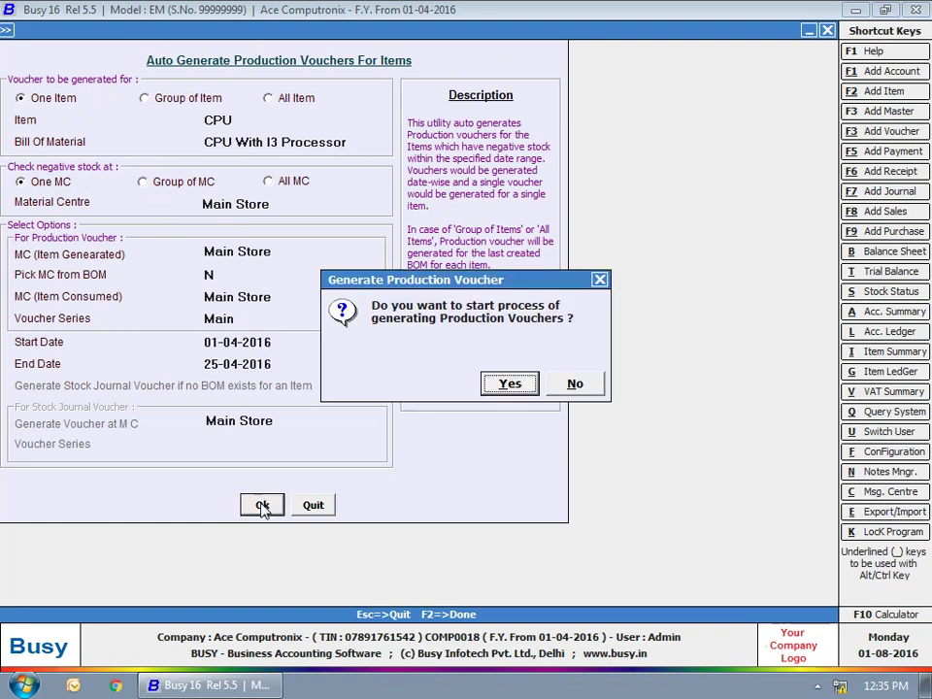
{"action": "left_click", "coordinate": [501, 384]}
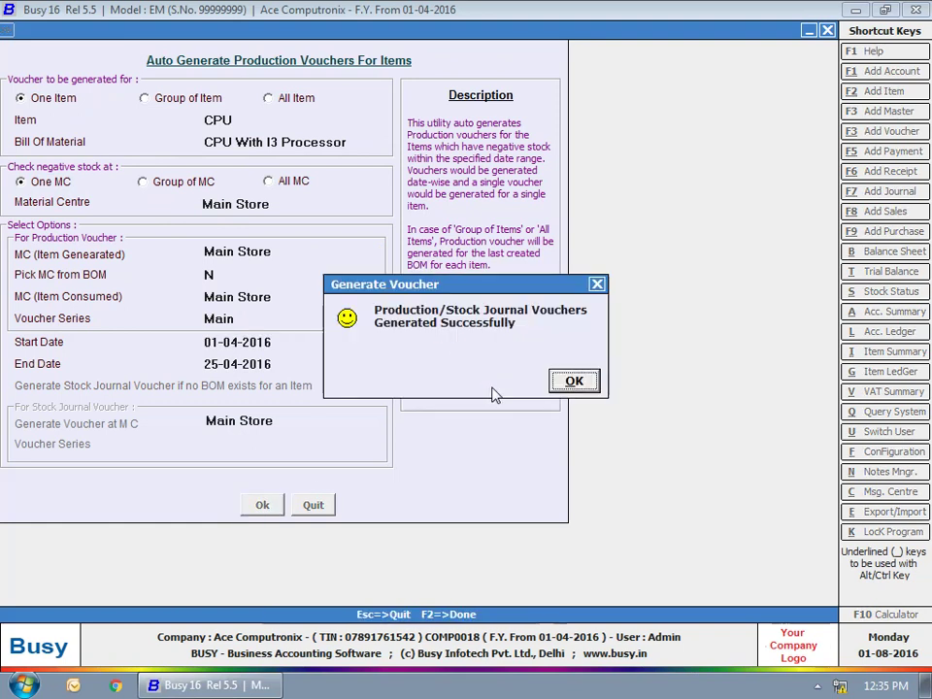
{"action": "left_click", "coordinate": [567, 381]}
{"action": "key", "text": "Escape"}
Step: Open the auto-generated CPU production voucher dated 05-04-2016
{"action": "left_click", "coordinate": [214, 29]}
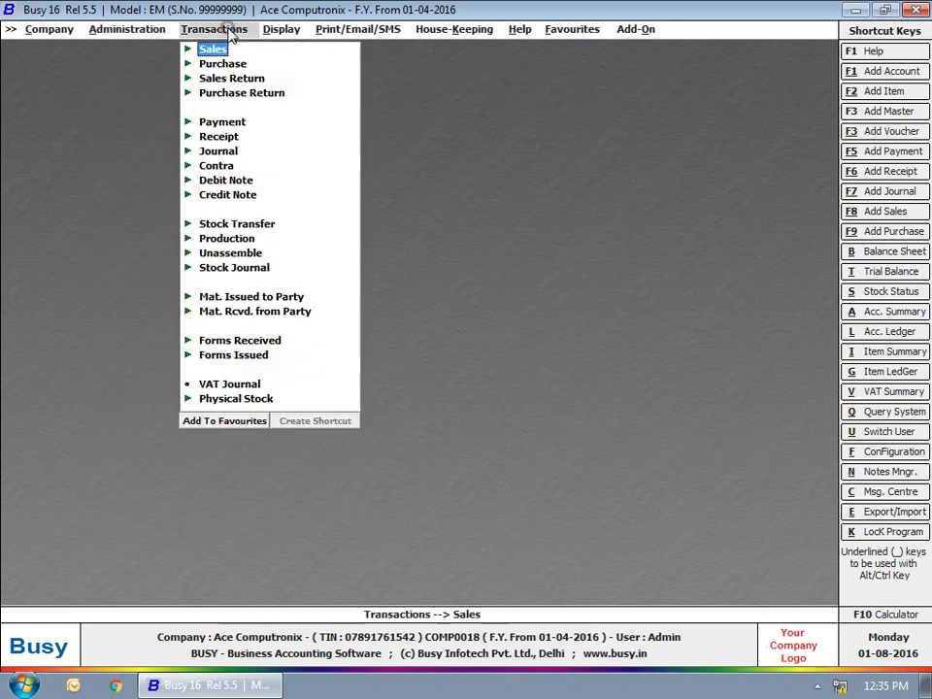
{"action": "left_click", "coordinate": [226, 237]}
{"action": "left_click", "coordinate": [250, 267]}
{"action": "key", "text": "Return"}
{"action": "left_click", "coordinate": [169, 193]}
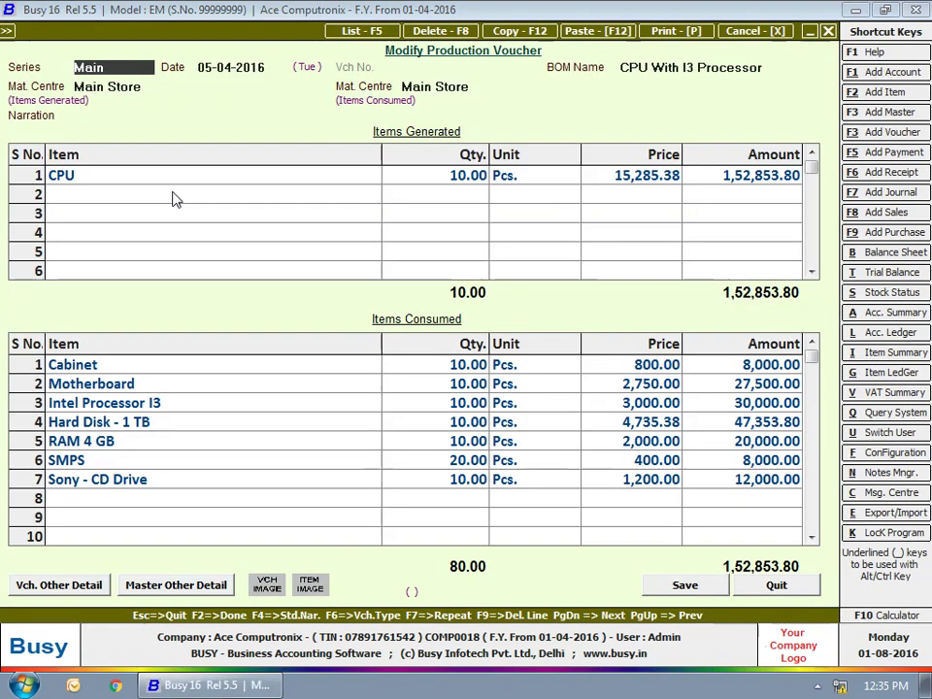
Step: Check the generated voucher's date and CPU quantity, and leave it without changes
{"action": "left_click", "coordinate": [200, 67]}
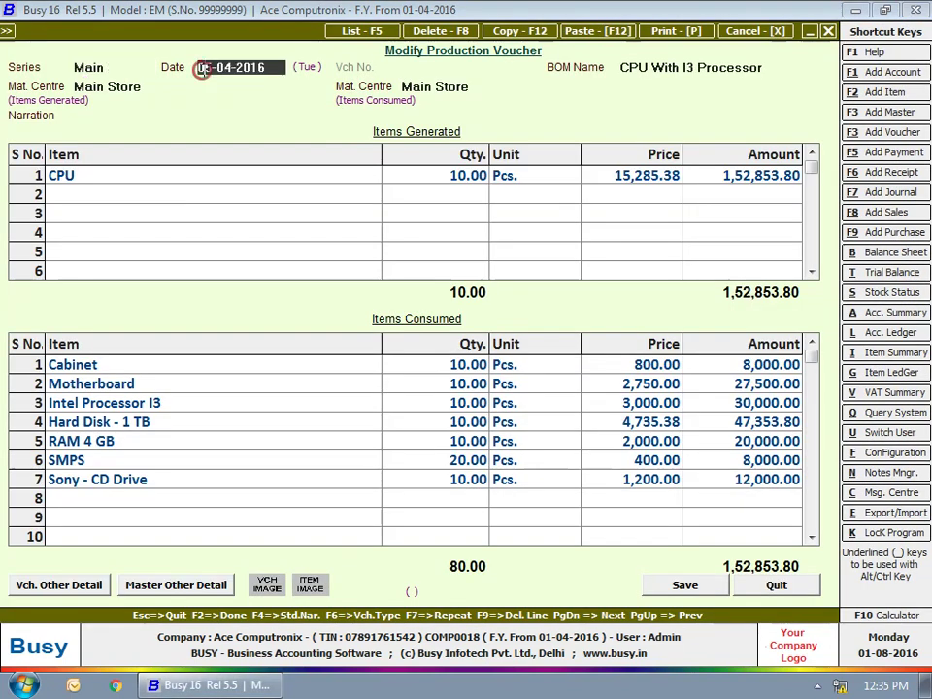
{"action": "left_click", "coordinate": [154, 174]}
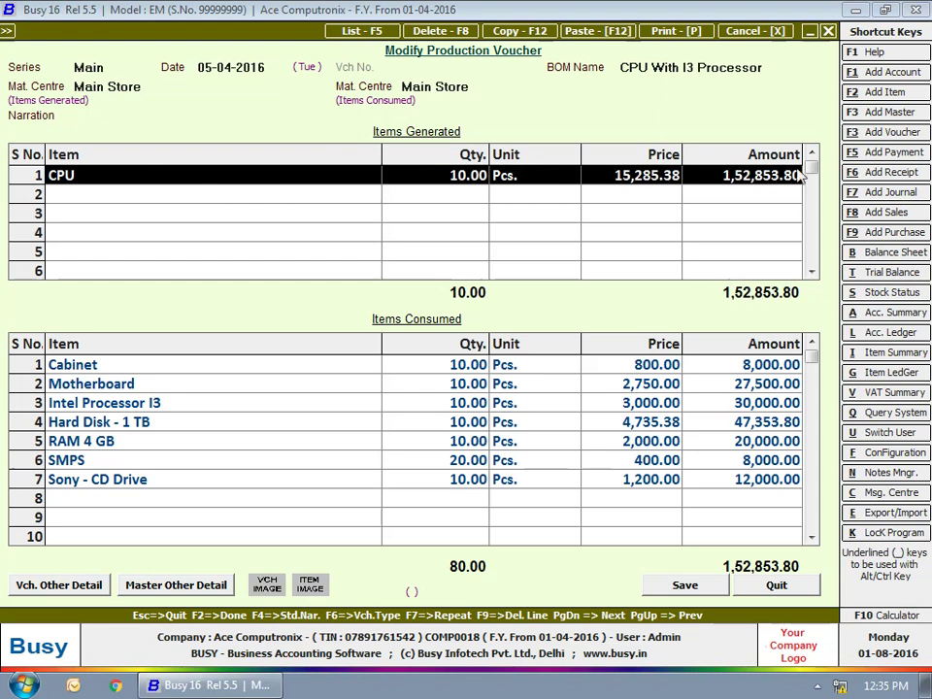
{"action": "key", "text": "F2"}
{"action": "key", "text": "Escape"}
{"action": "key", "text": "Escape"}
{"action": "key", "text": "Escape"}
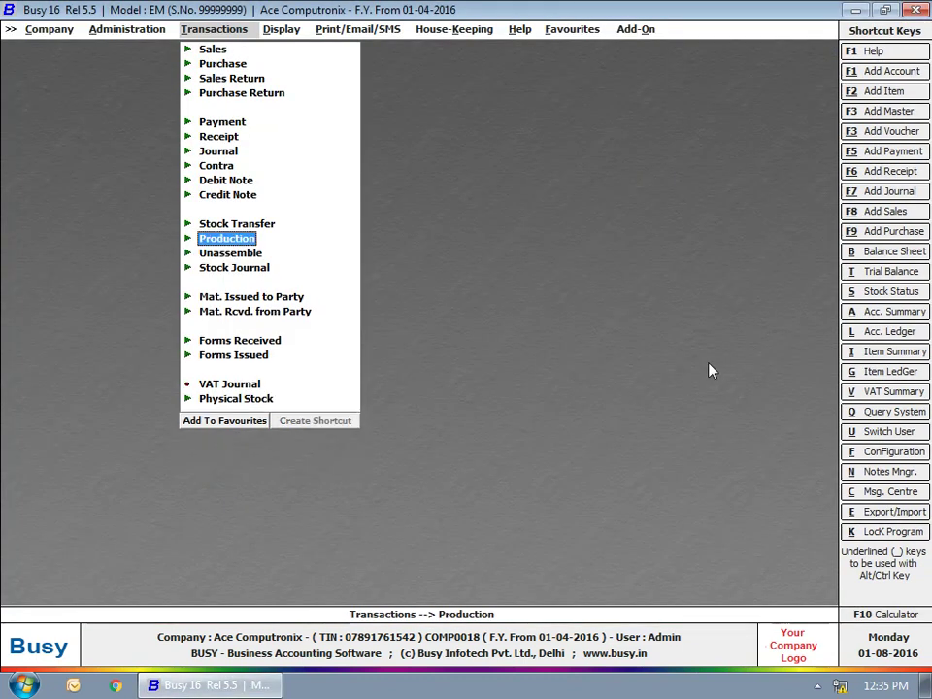